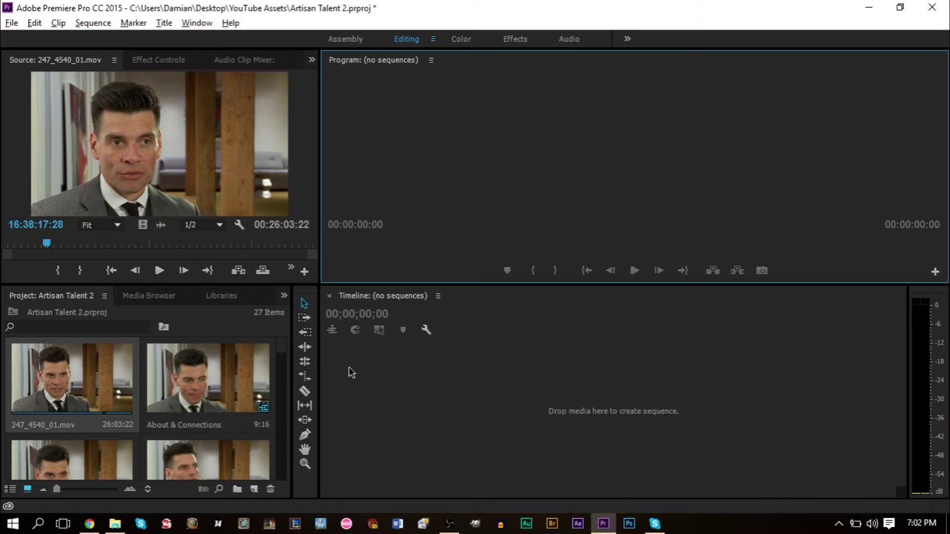
# Open the MAIN sequence in the timeline and load 247_4540_01.mov into the Source Monitor
pyautogui.scroll(-3, 236, 384)
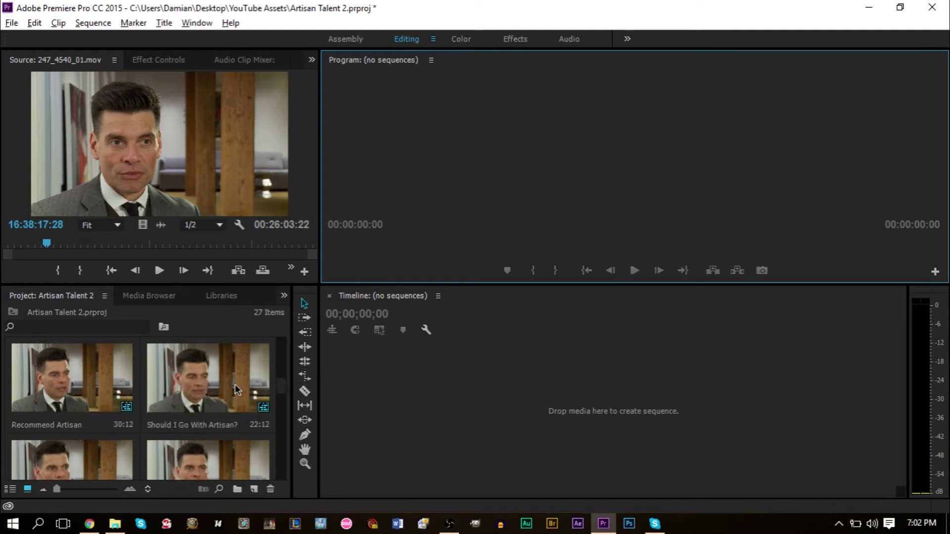
pyautogui.scroll(-1, 236, 384)
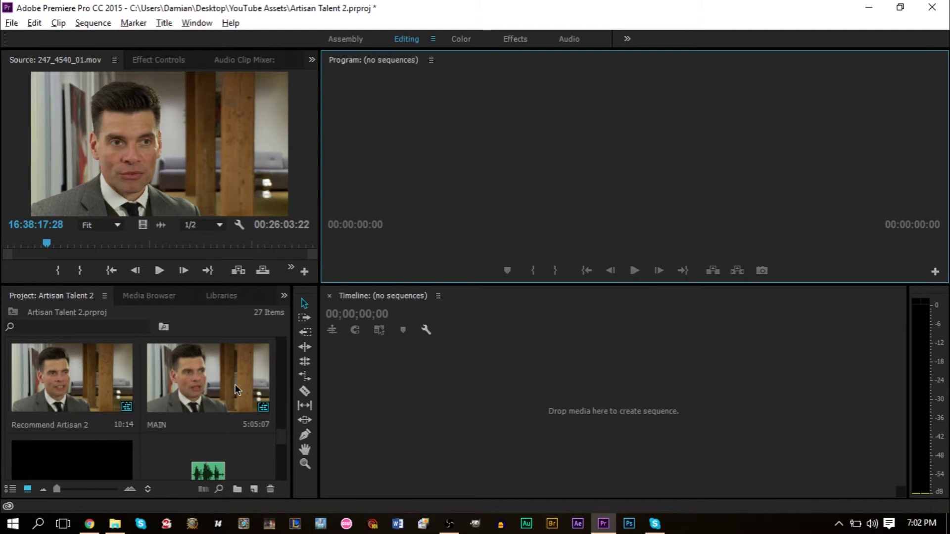
pyautogui.click(192, 379)
pyautogui.doubleClick(192, 378)
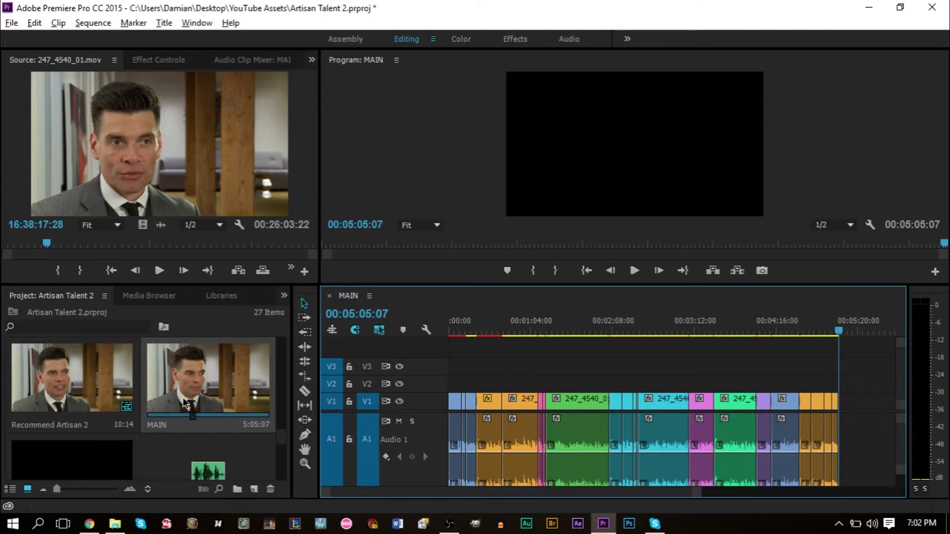
pyautogui.scroll(2, 182, 396)
pyautogui.doubleClick(79, 394)
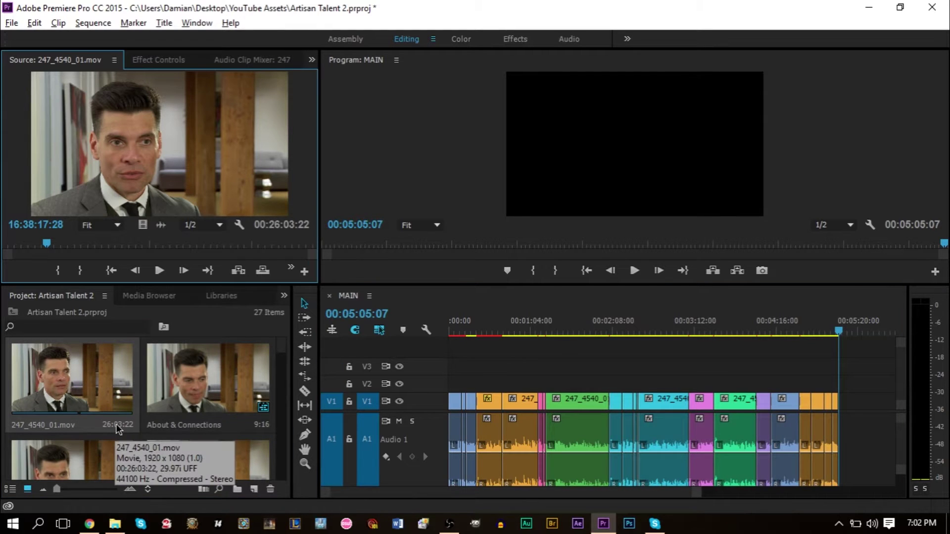
# Scrub MAIN from 00:00:10:10 to 00:00:35:10 and play back through the clip cut
pyautogui.scroll(-2, 143, 408)
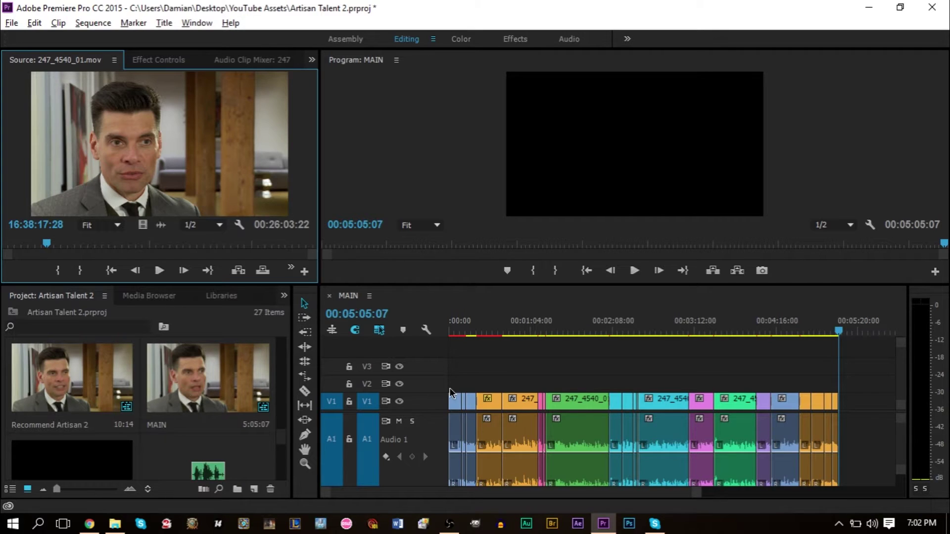
pyautogui.click(548, 492)
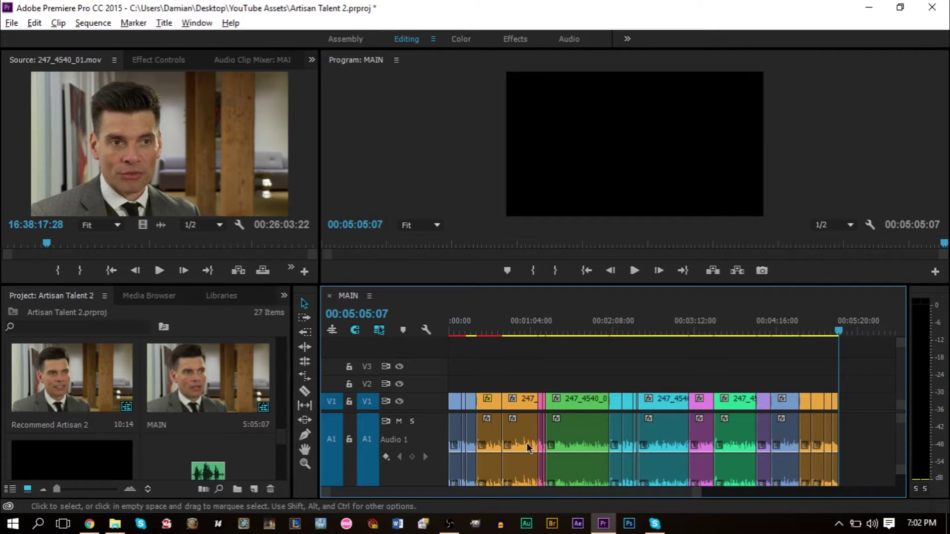
pyautogui.click(463, 332)
pyautogui.moveTo(465, 335); pyautogui.dragTo(630, 327)
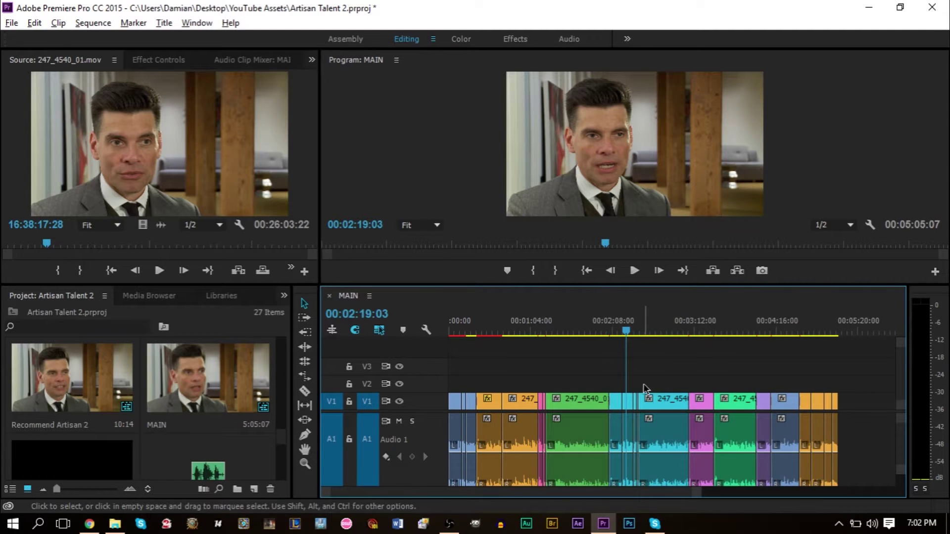
pyautogui.scroll(4, 601, 384)
pyautogui.scroll(5, 621, 376)
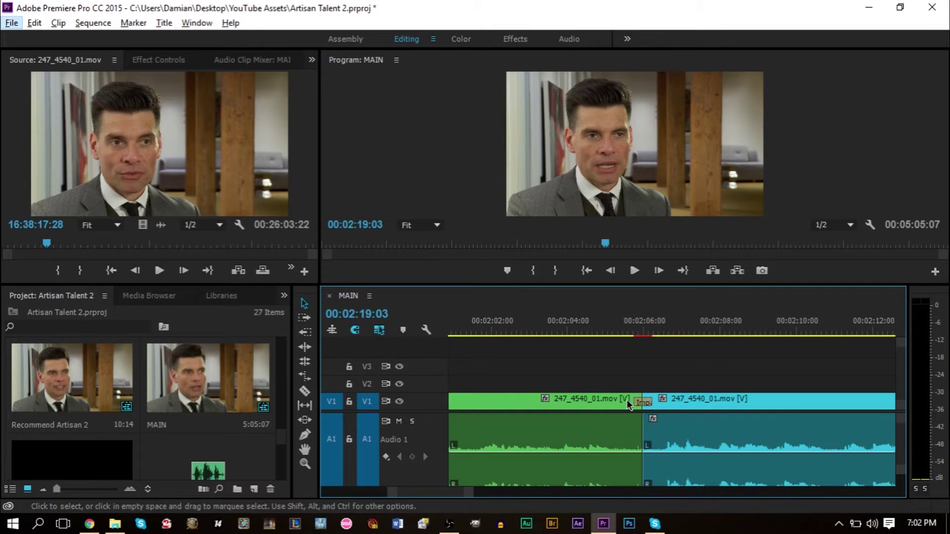
pyautogui.click(633, 328)
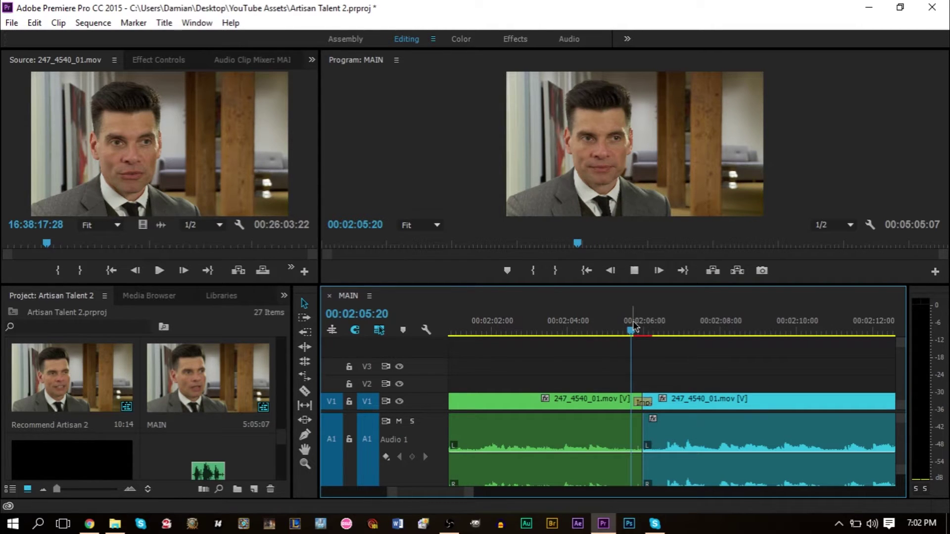
pyautogui.press('space')
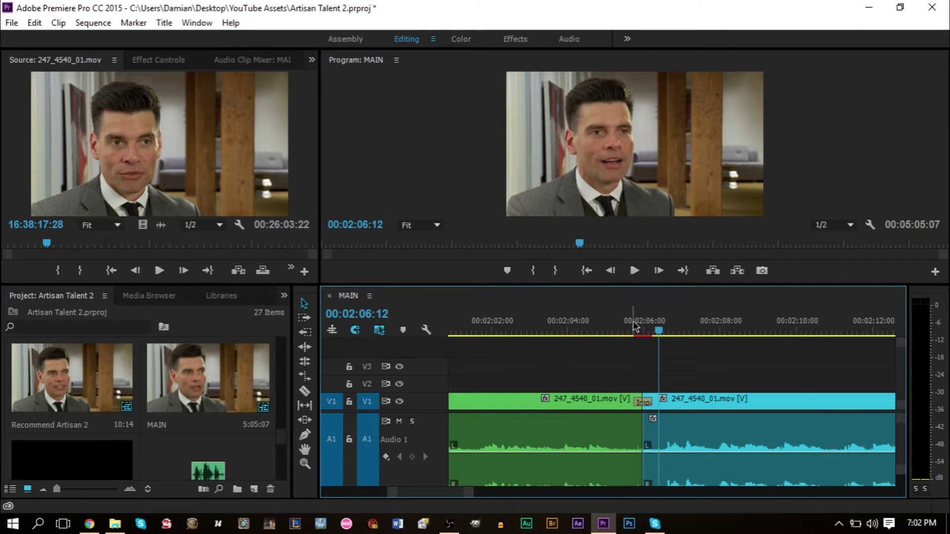
# Zoom the timeline back out and marquee-select all clips in MAIN
pyautogui.scroll(-5, 605, 379)
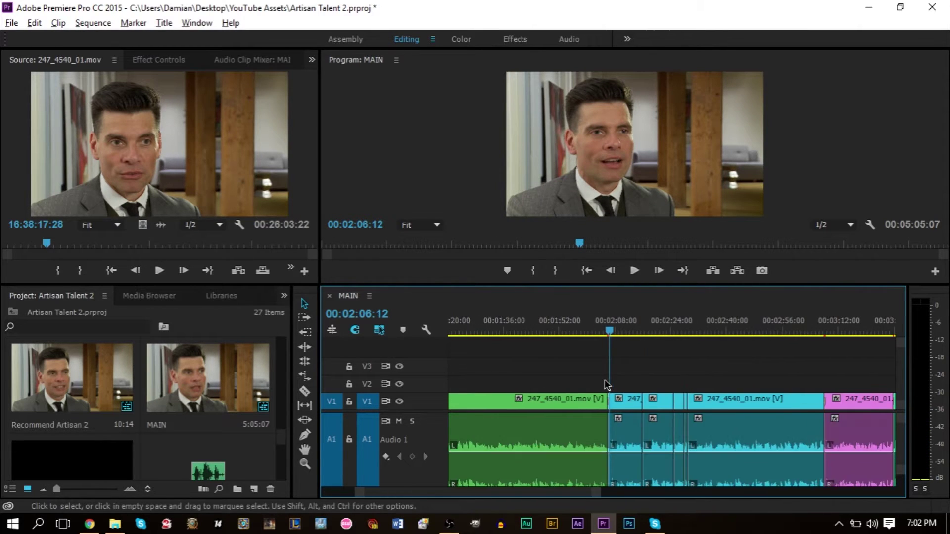
pyautogui.scroll(-5, 606, 381)
pyautogui.press('alt')
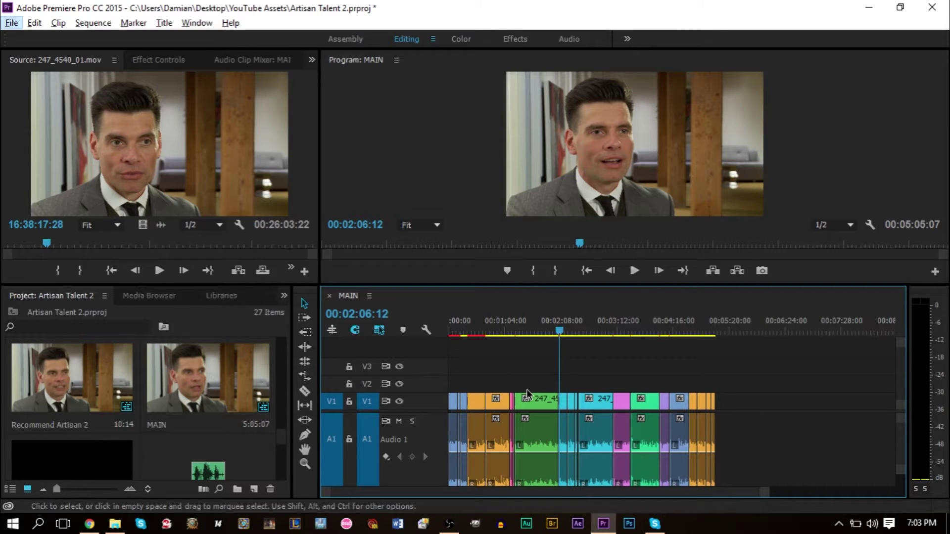
pyautogui.press('alt')
pyautogui.moveTo(691, 372); pyautogui.dragTo(450, 490)
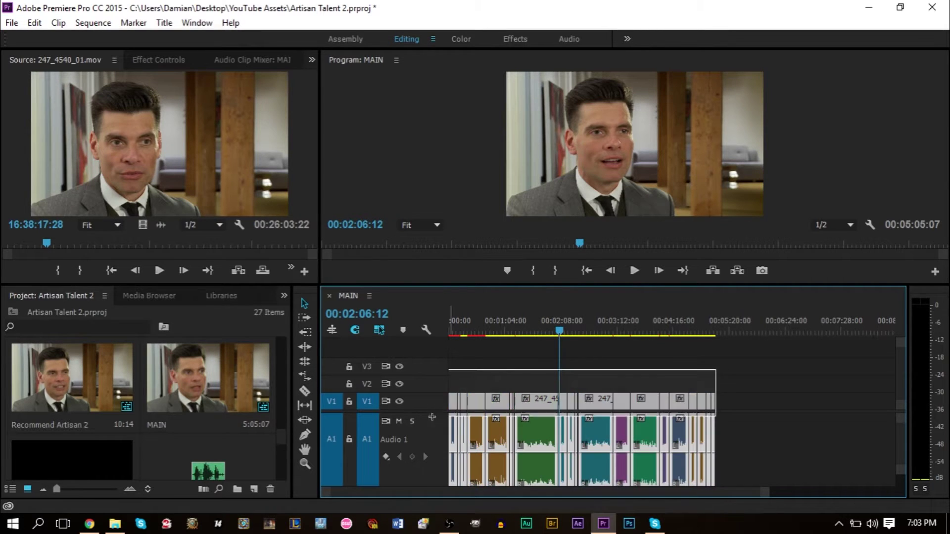
pyautogui.click(601, 356)
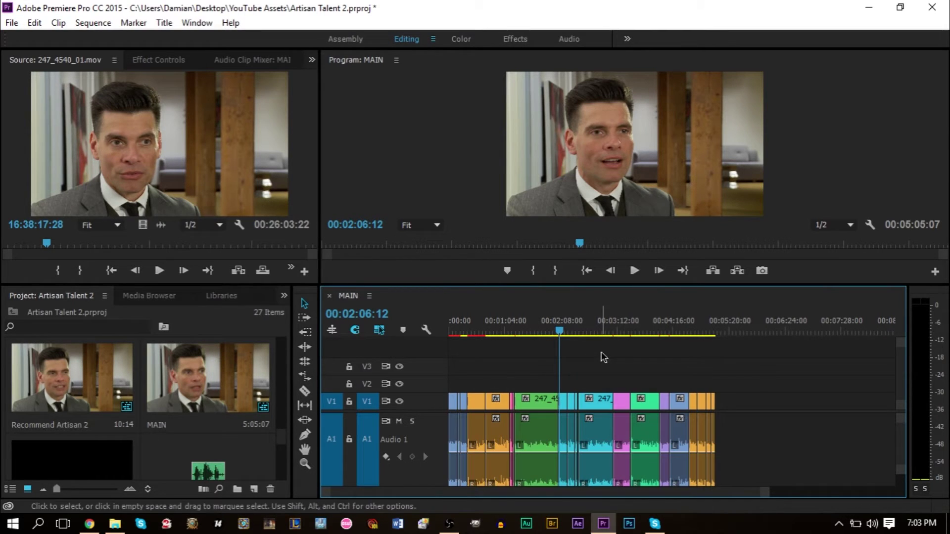
pyautogui.click(10, 489)
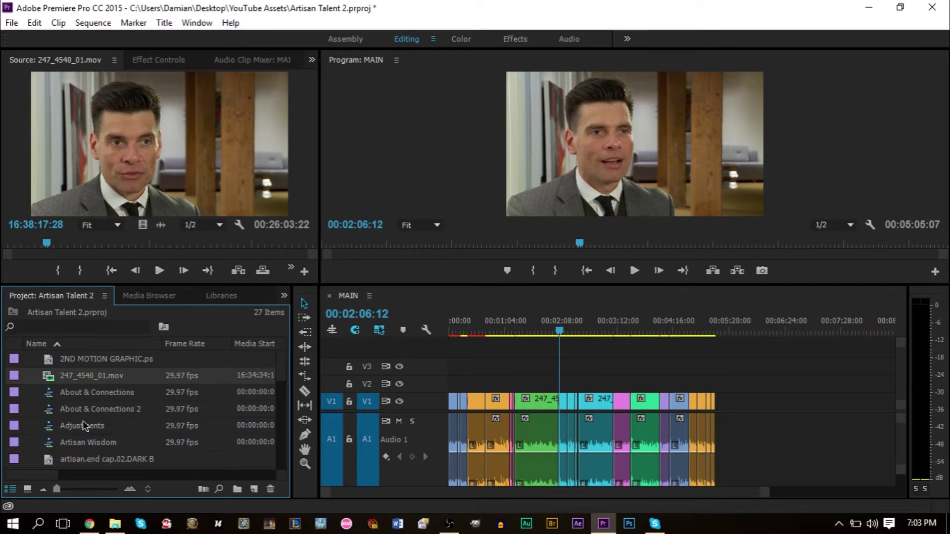
pyautogui.scroll(-5, 82, 418)
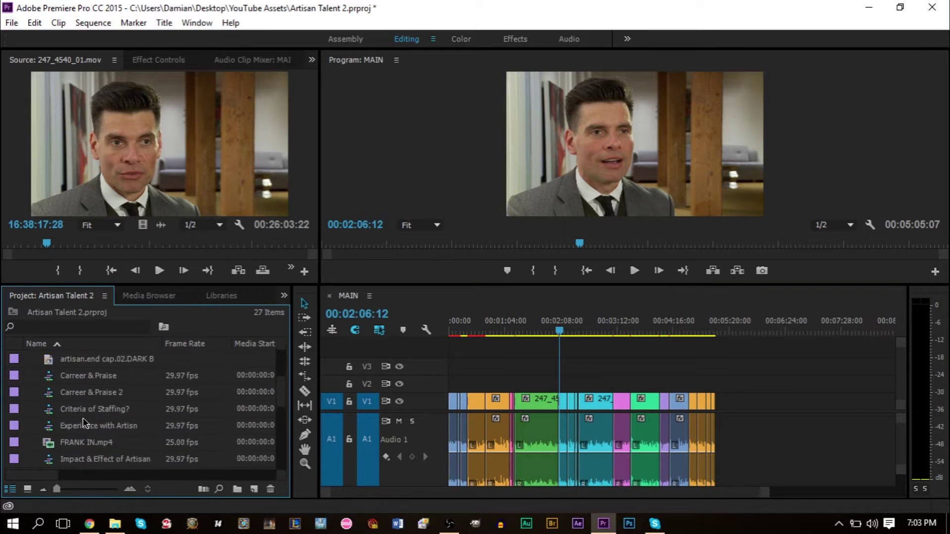
pyautogui.scroll(-4, 82, 418)
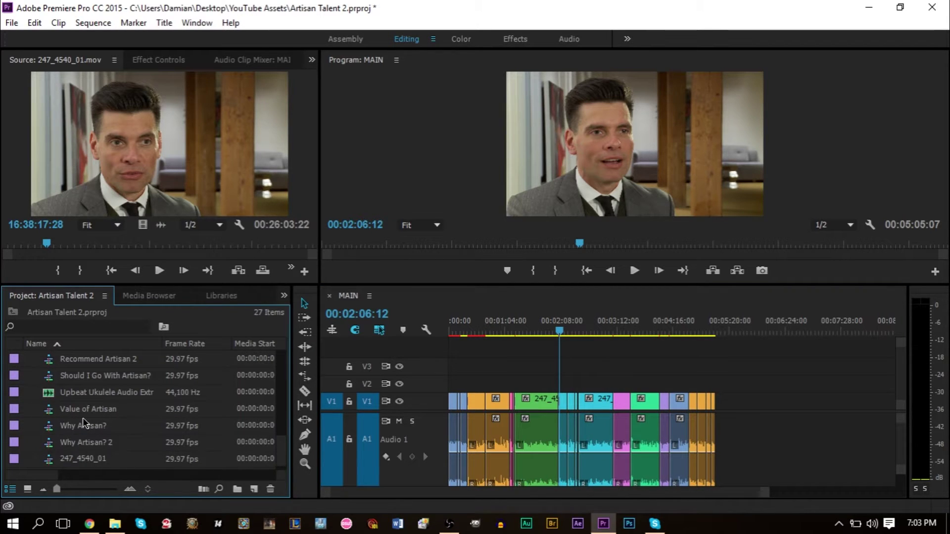
pyautogui.scroll(4, 79, 410)
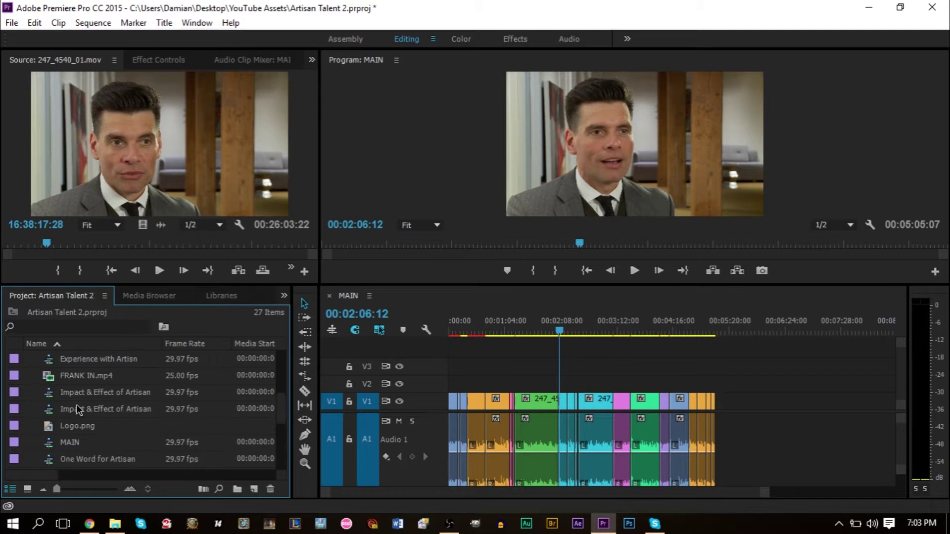
pyautogui.moveTo(475, 421); pyautogui.dragTo(606, 376)
pyautogui.click(605, 372)
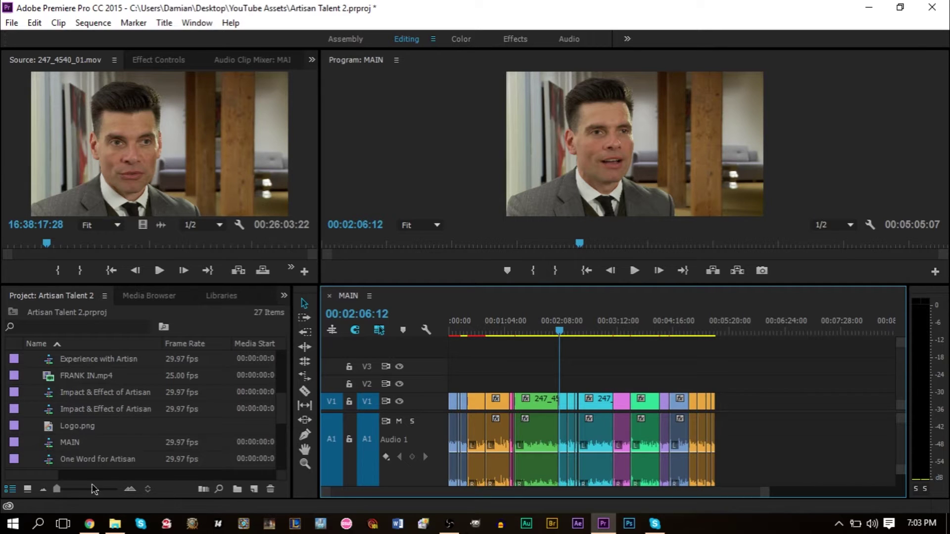
pyautogui.click(28, 489)
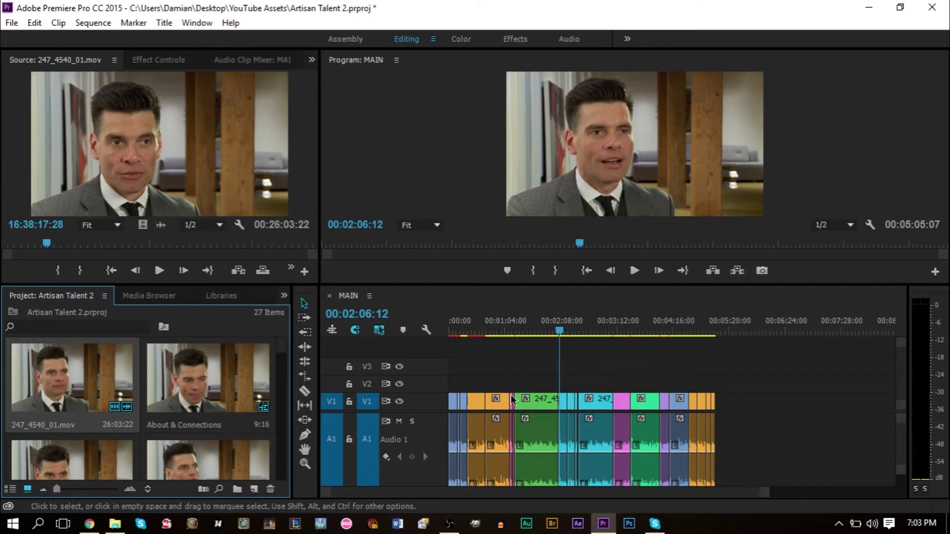
# Close MAIN, make a 247_4540_01 sequence from the clip, and park the playhead near two minutes
pyautogui.click(328, 296)
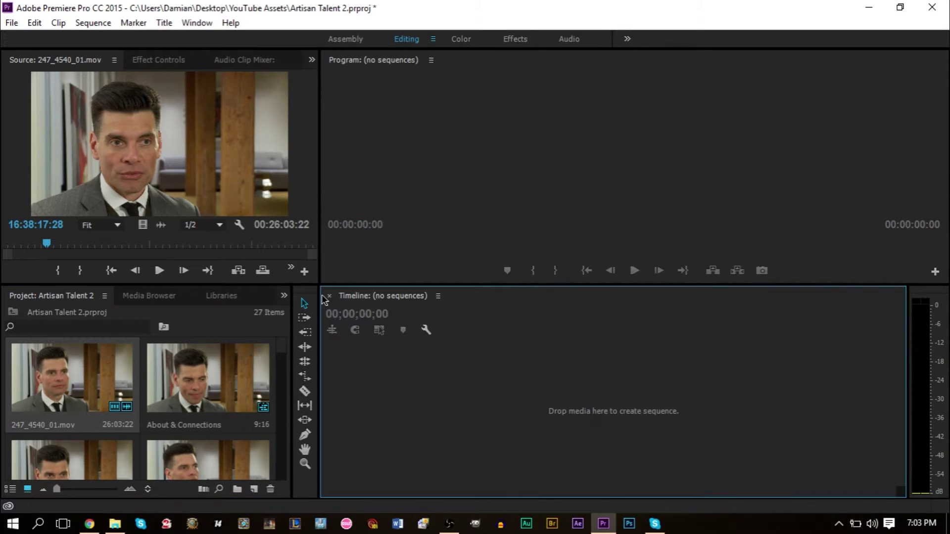
pyautogui.click(81, 373)
pyautogui.moveTo(304, 408); pyautogui.dragTo(383, 410)
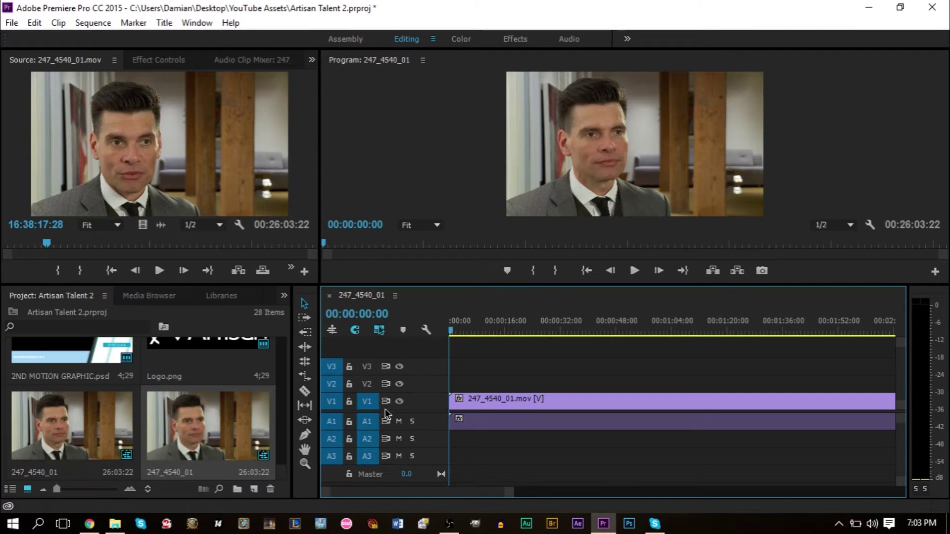
pyautogui.scroll(-8, 497, 381)
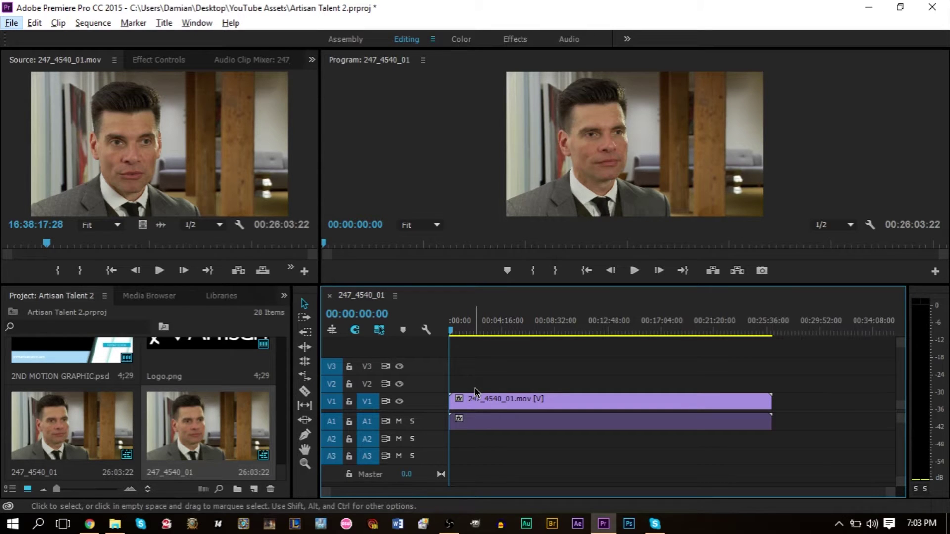
pyautogui.scroll(2, 503, 360)
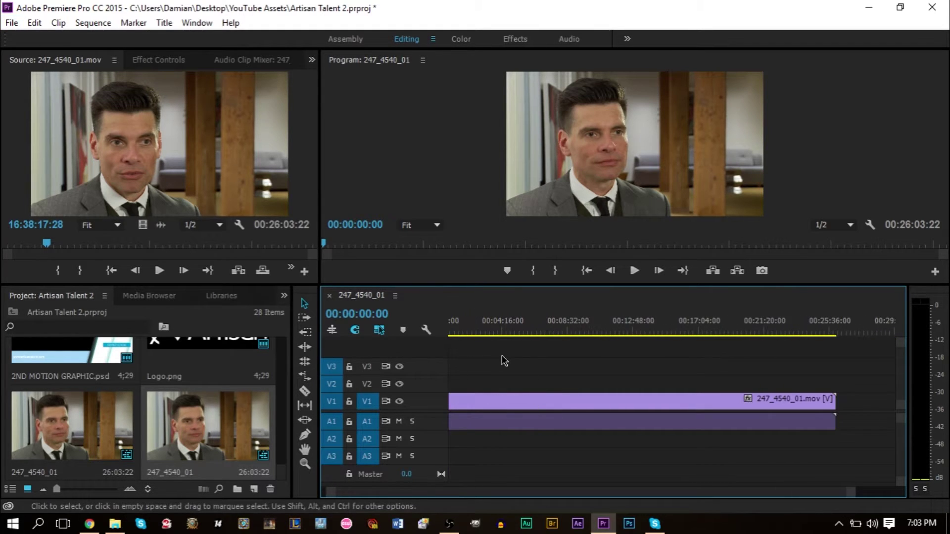
pyautogui.scroll(-1, 501, 418)
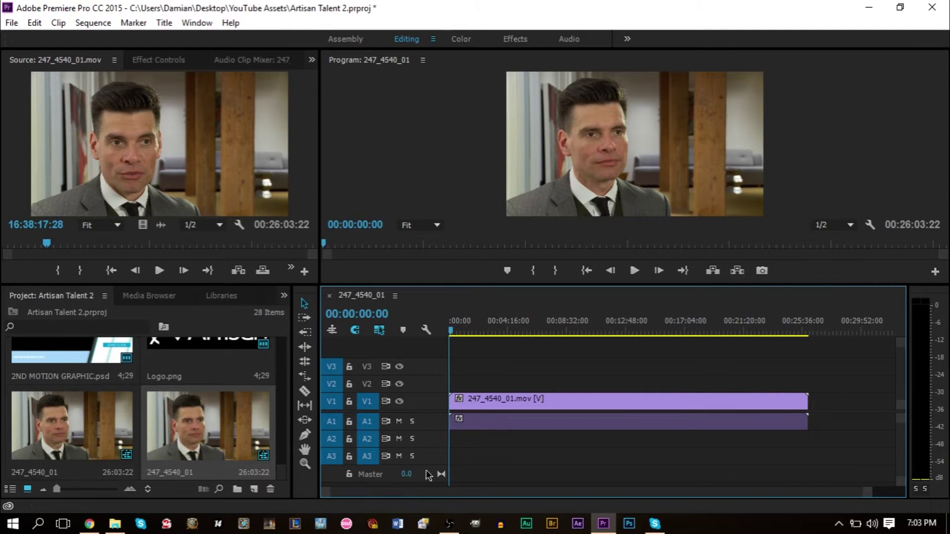
pyautogui.moveTo(454, 330); pyautogui.dragTo(478, 332)
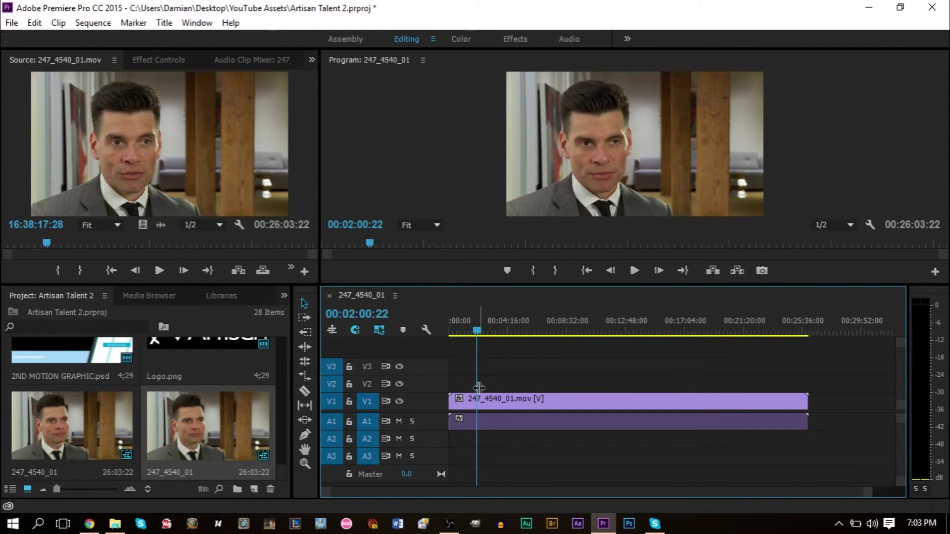
# Razor the interview clip into four pieces, the last cut at 00:08:05:29, undoing one extra cut
pyautogui.click(306, 393)
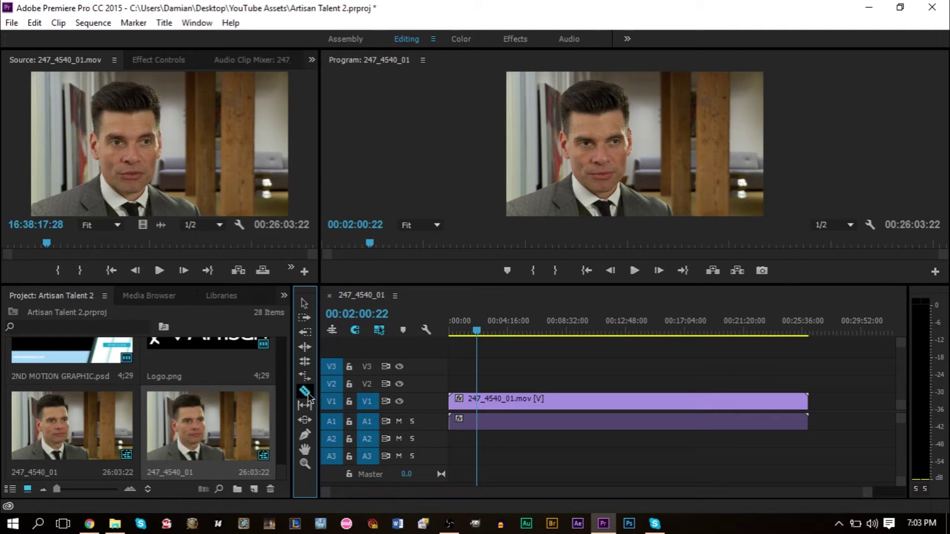
pyautogui.click(478, 402)
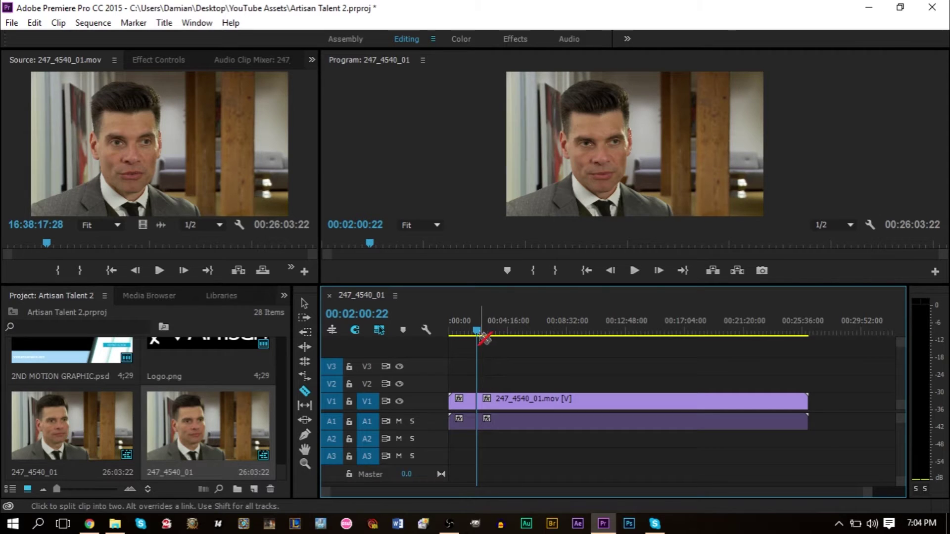
pyautogui.moveTo(476, 337); pyautogui.dragTo(515, 337)
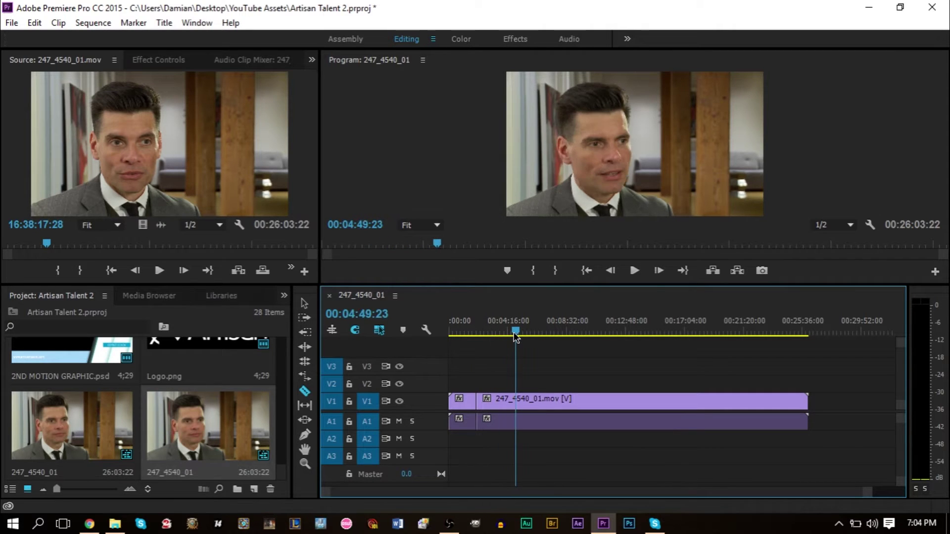
pyautogui.click(519, 400)
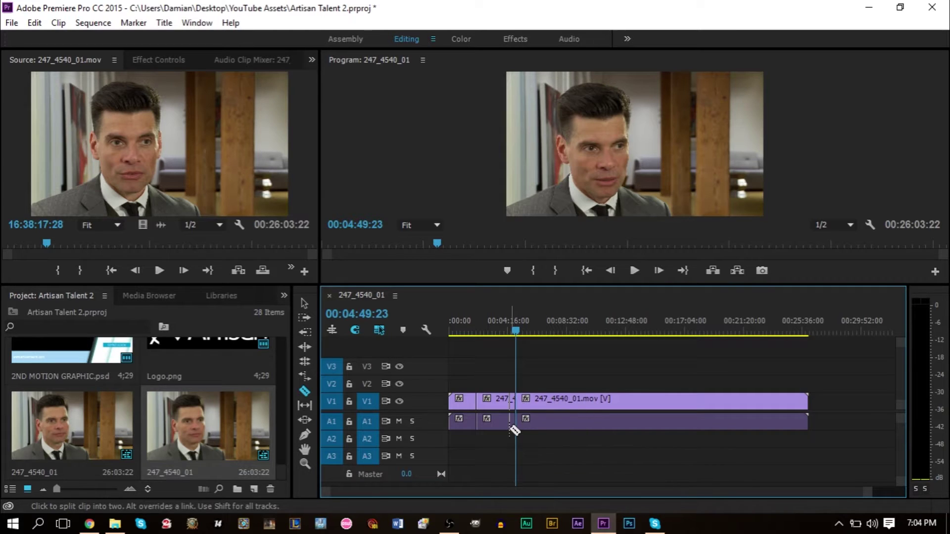
pyautogui.moveTo(516, 334); pyautogui.dragTo(560, 336)
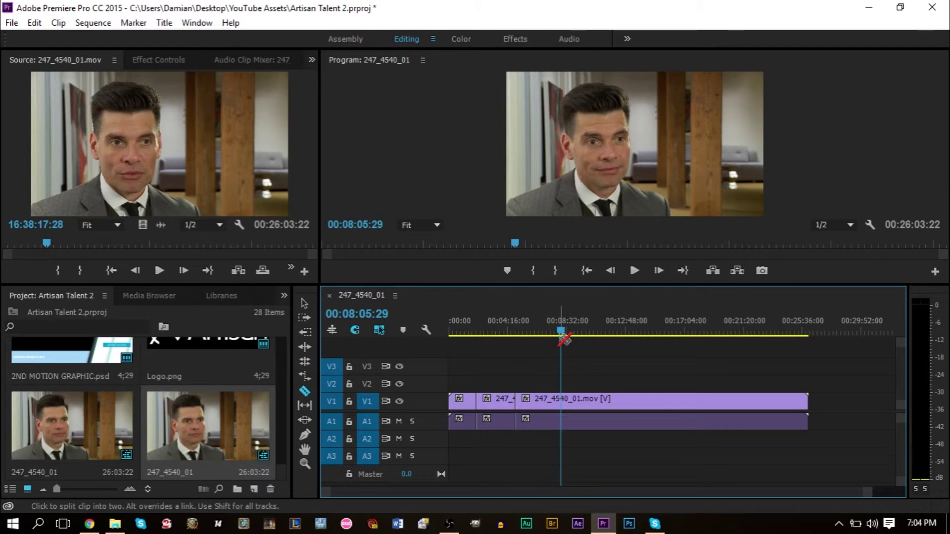
pyautogui.click(569, 402)
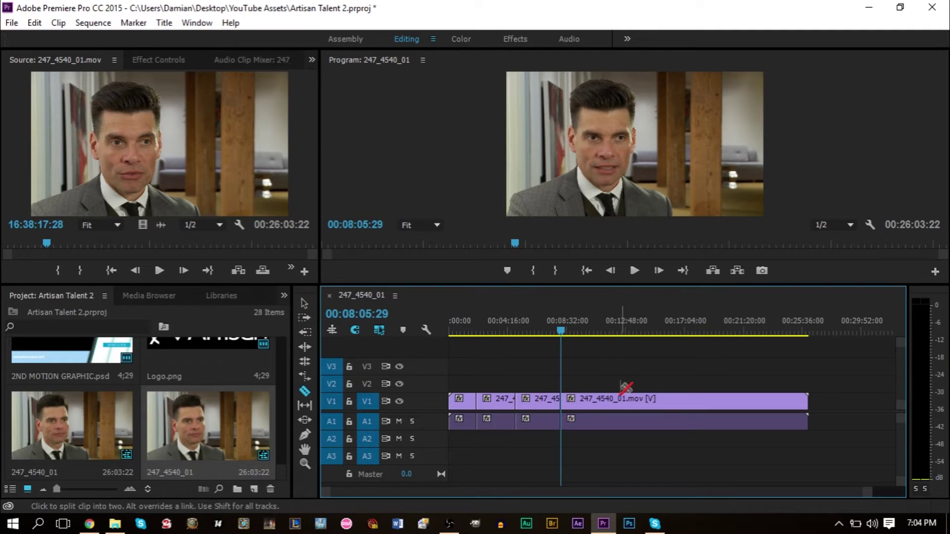
pyautogui.moveTo(559, 332); pyautogui.dragTo(653, 336)
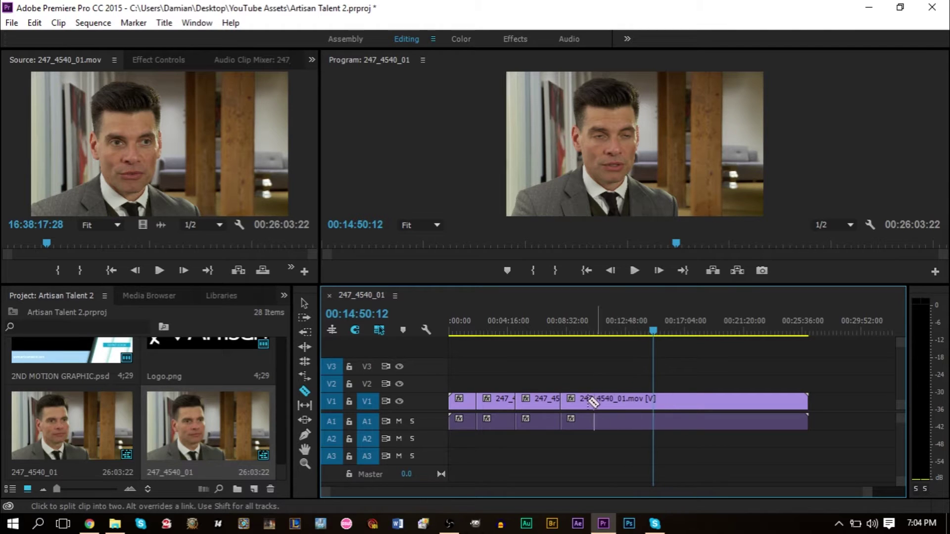
pyautogui.click(629, 399)
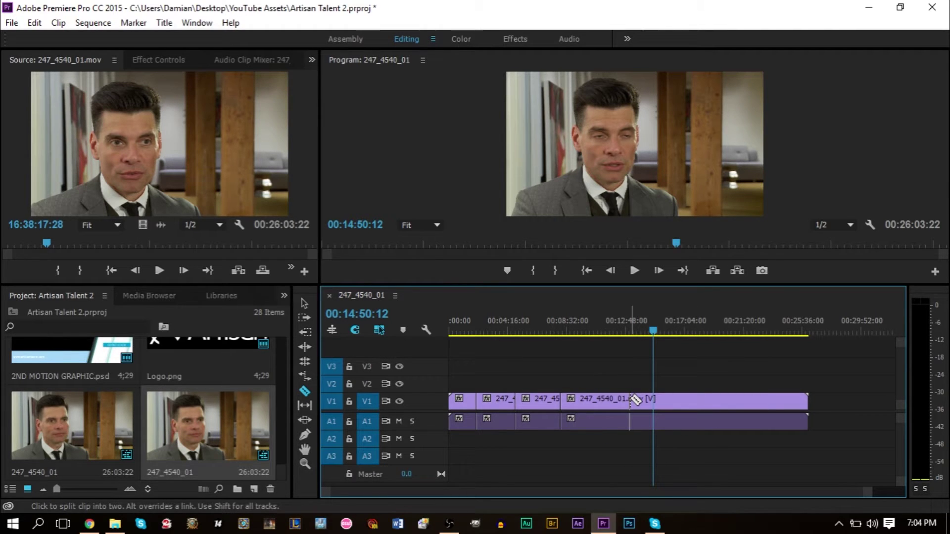
pyautogui.hotkey('ctrl', 'z')
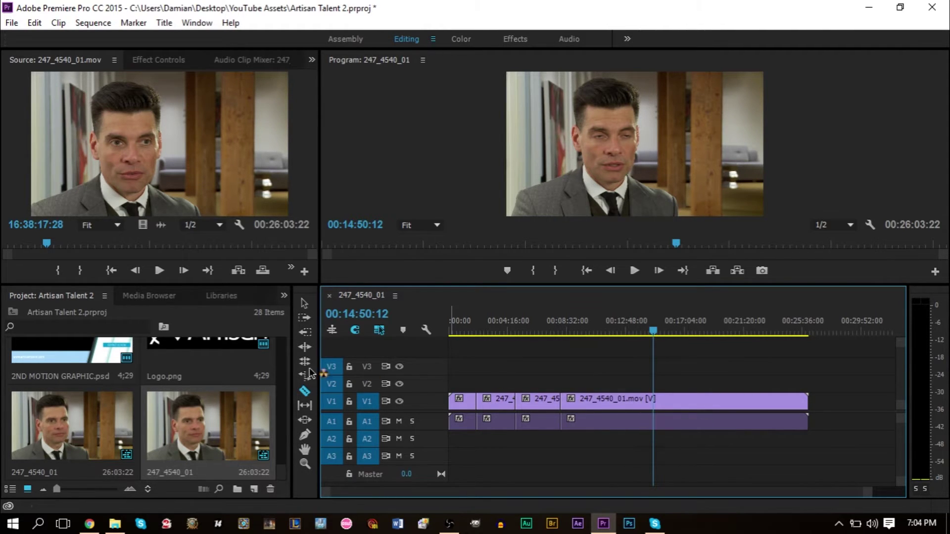
pyautogui.click(306, 304)
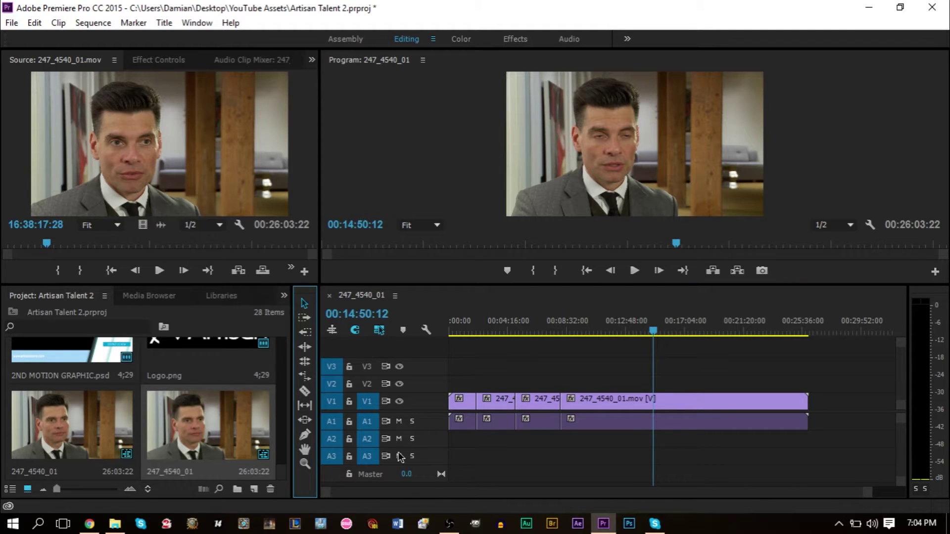
# Select the 247_4540_01 clip and sequence in the Project panel, keeping the sequence name unchanged
pyautogui.click(468, 405)
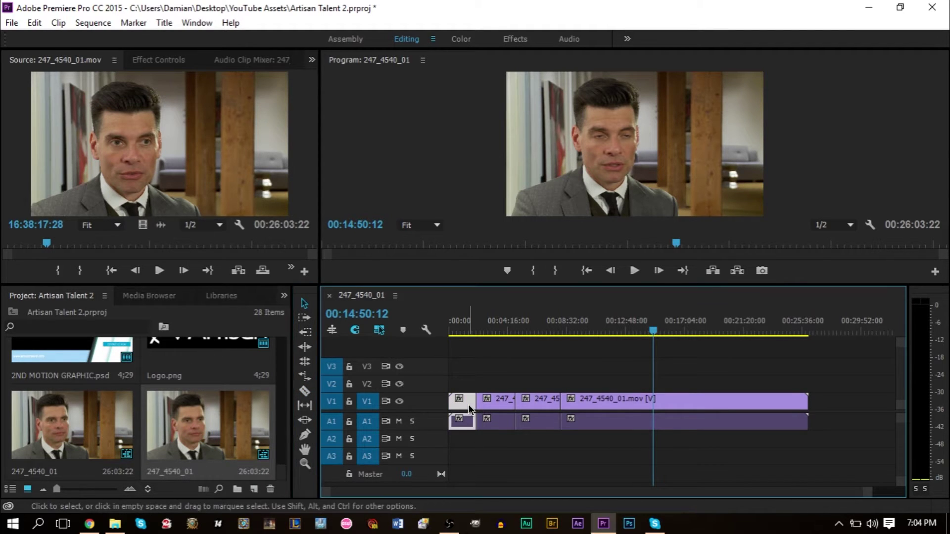
pyautogui.click(225, 449)
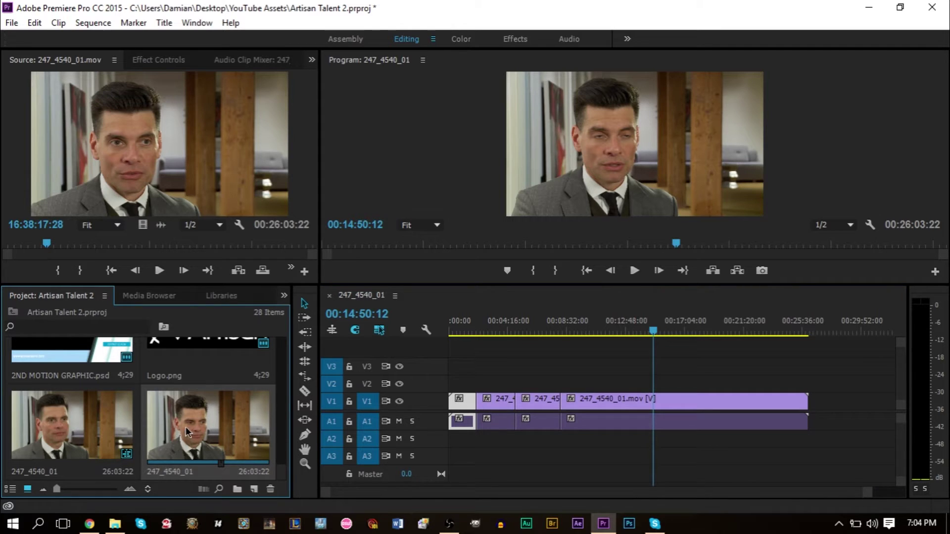
pyautogui.hotkey('shift', '3')
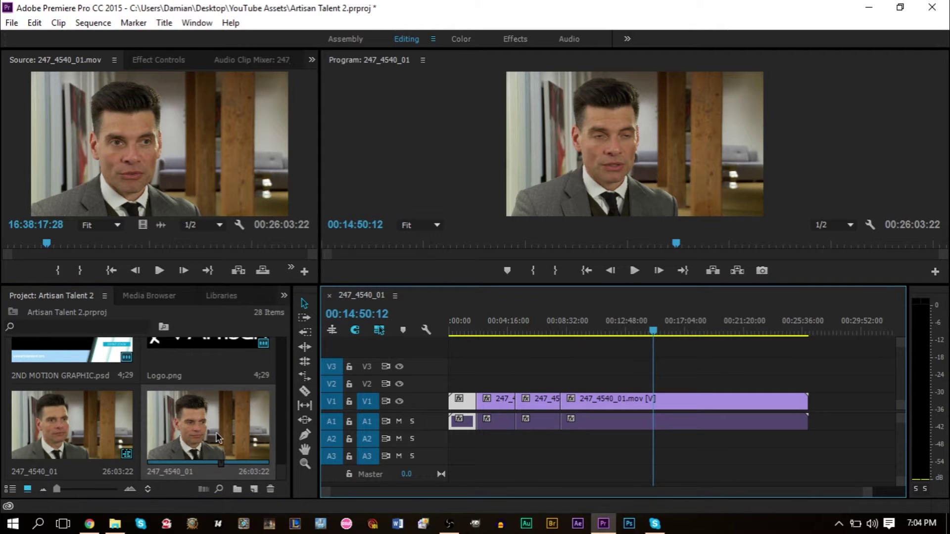
pyautogui.scroll(10, 216, 438)
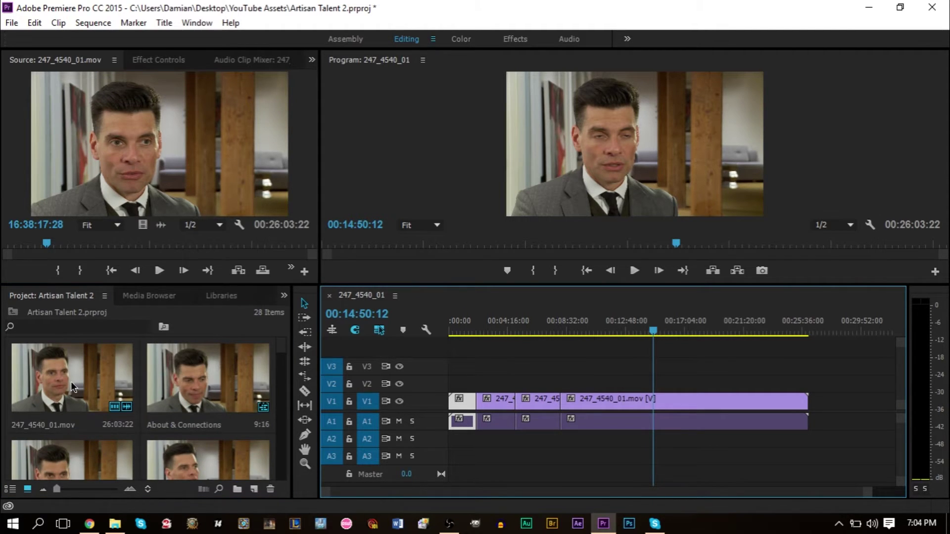
pyautogui.click(72, 387)
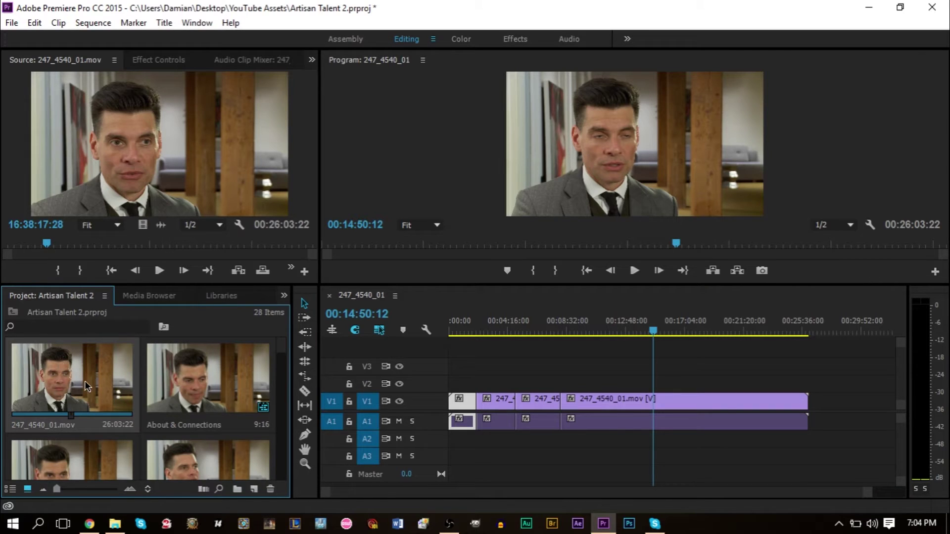
pyautogui.scroll(-1, 234, 406)
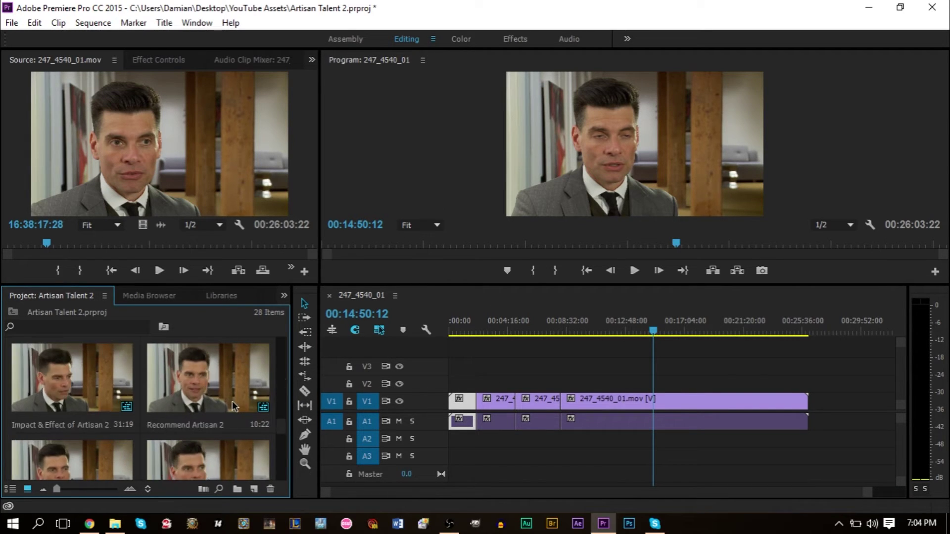
pyautogui.scroll(-2, 233, 407)
pyautogui.click(212, 448)
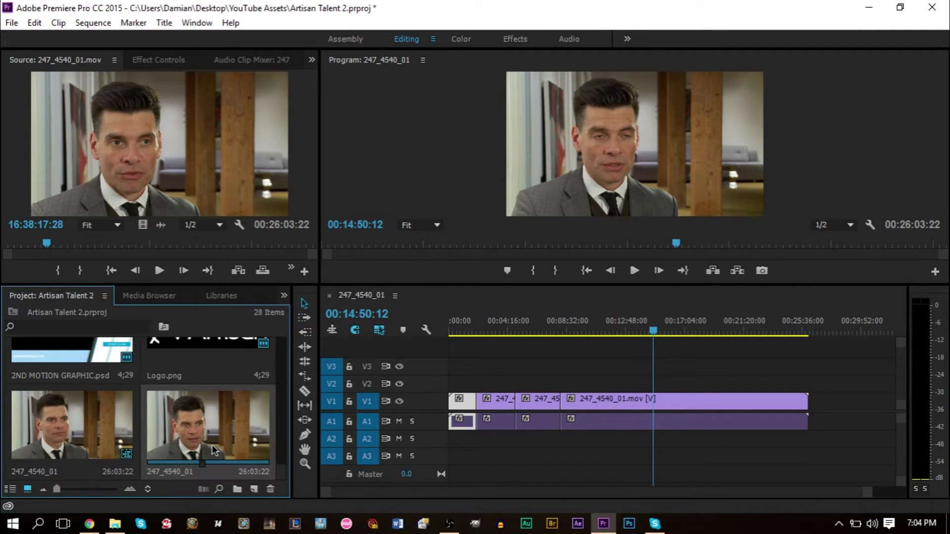
pyautogui.click(172, 469)
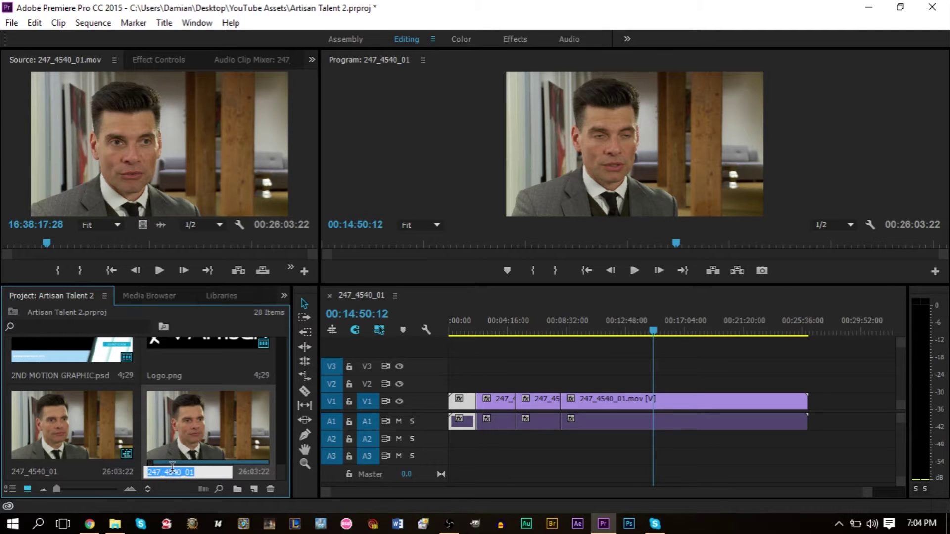
pyautogui.press('Return')
# Duplicate the 247_4540_01 sequence, bringing the project to 29 items
pyautogui.scroll(3, 179, 441)
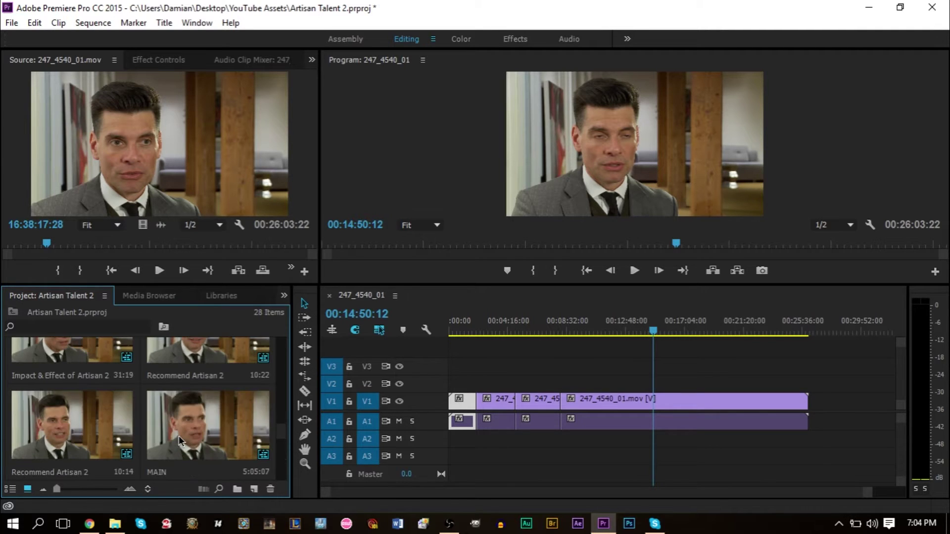
pyautogui.scroll(3, 149, 386)
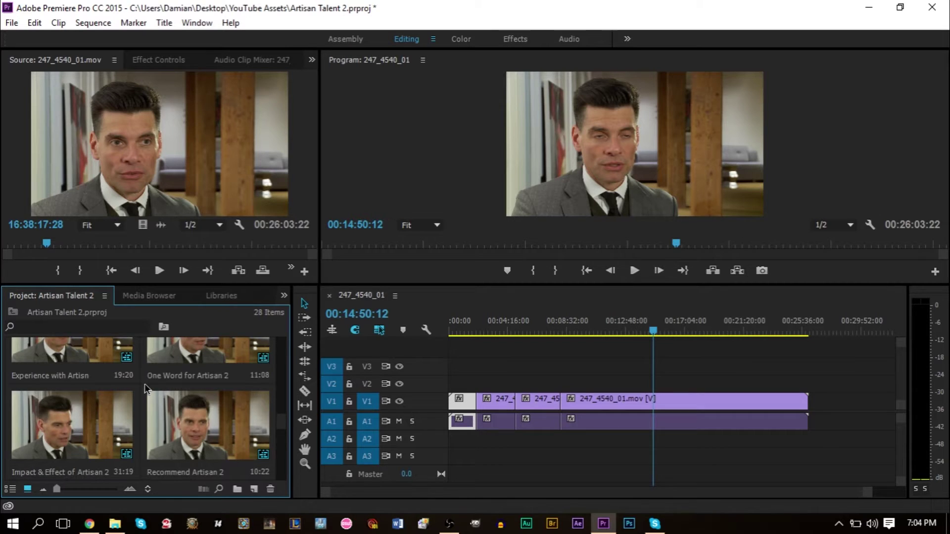
pyautogui.scroll(-5, 145, 387)
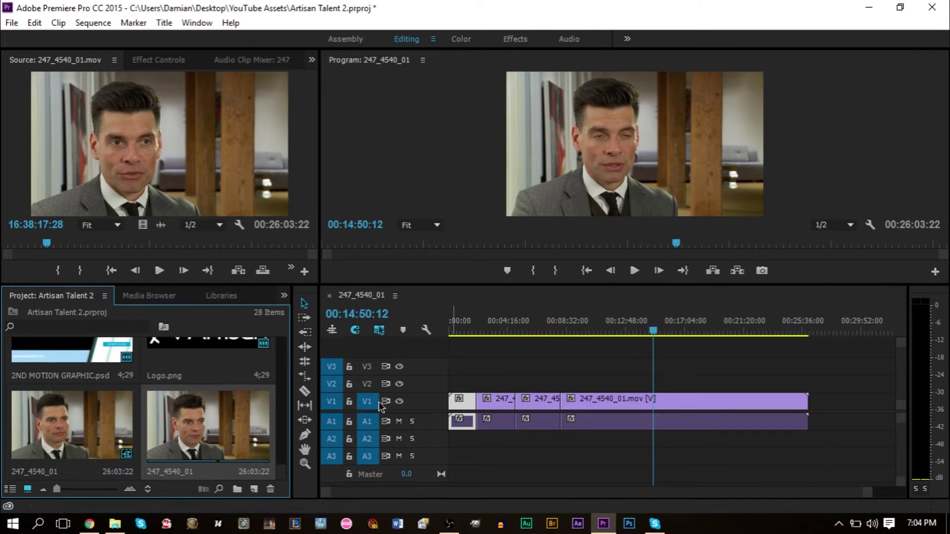
pyautogui.moveTo(458, 371); pyautogui.dragTo(653, 437)
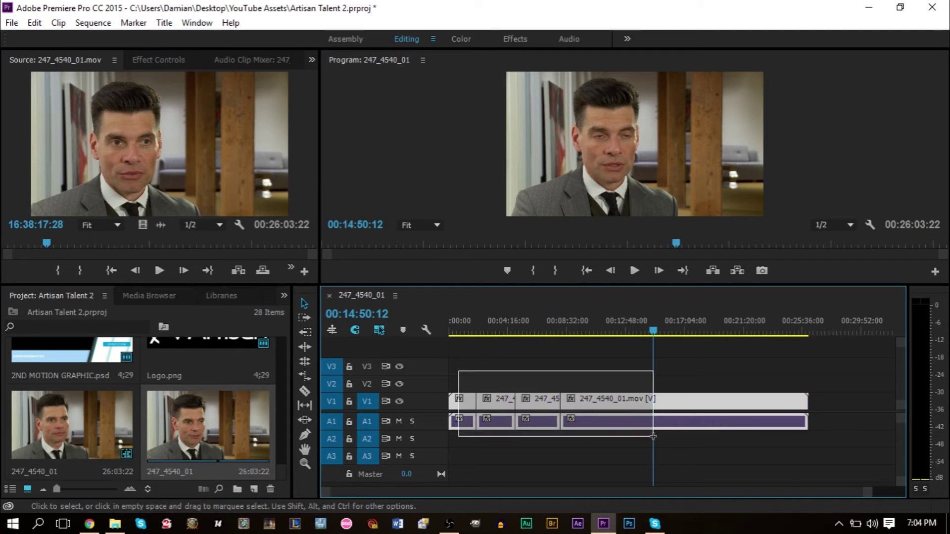
pyautogui.click(515, 384)
pyautogui.click(212, 423)
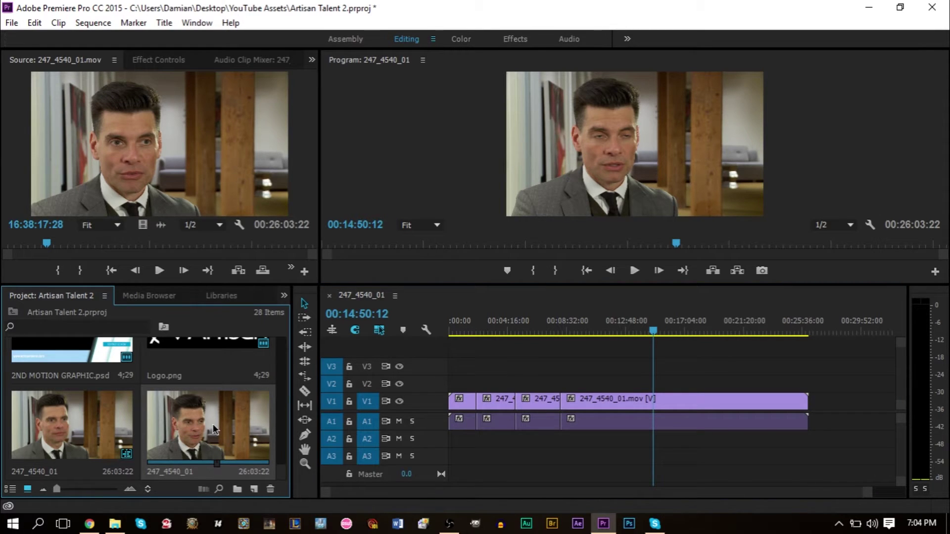
pyautogui.hotkey('ctrl', 'v')
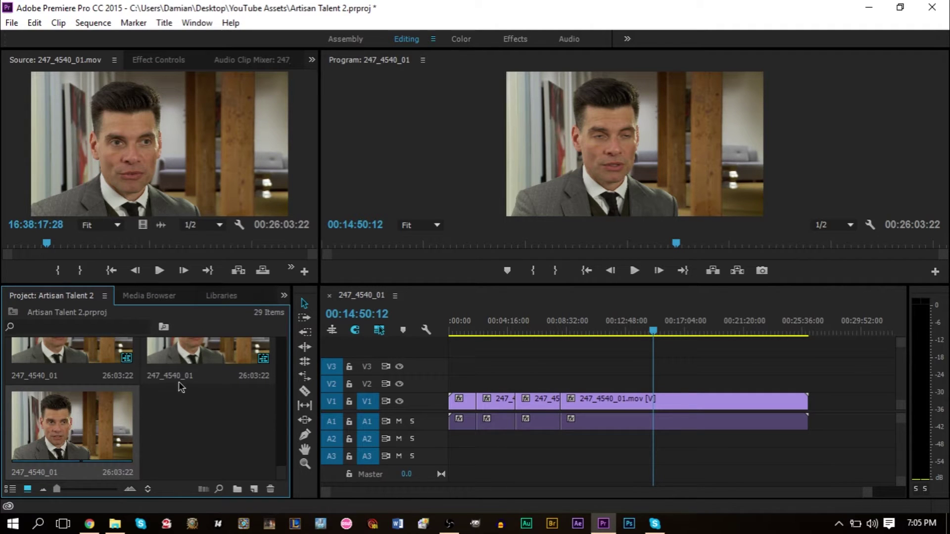
# Rename the sequence copy to EVERYTHING
pyautogui.click(165, 377)
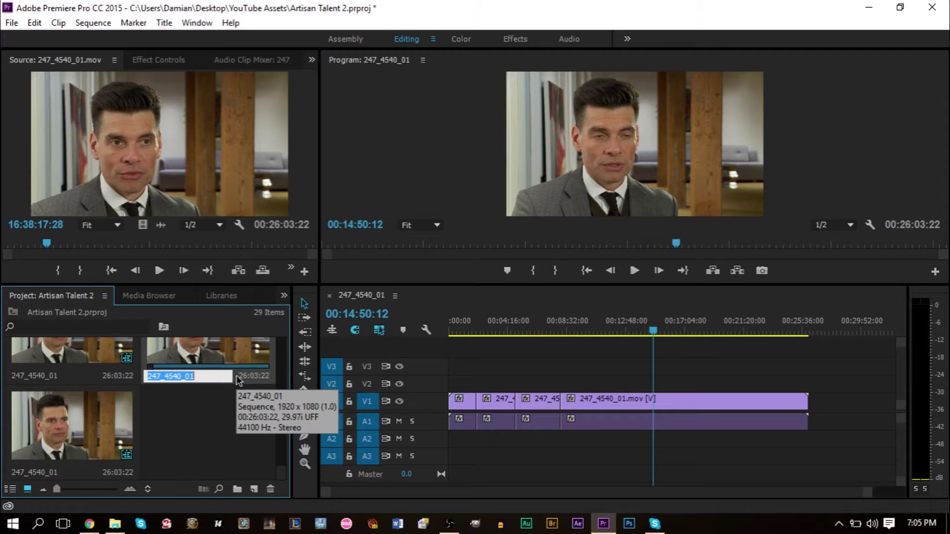
pyautogui.write('EVERYTHING')
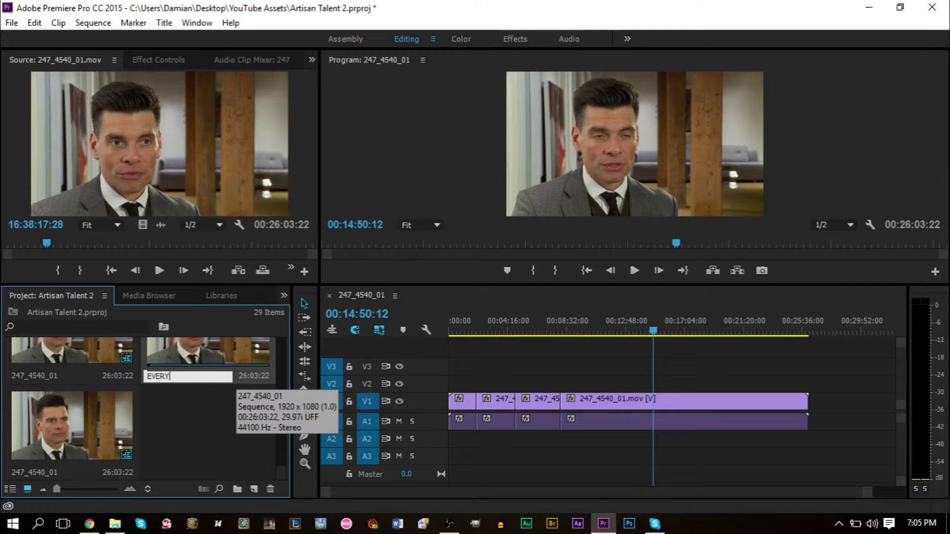
pyautogui.press('Return')
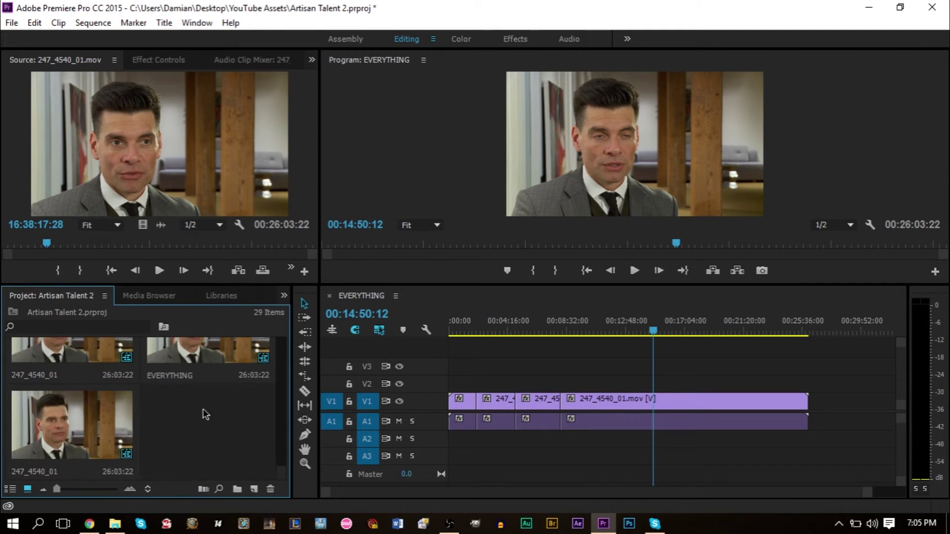
# Make three more copies of the 247_4540_01 sequence, bringing the project to 32 items
pyautogui.click(127, 424)
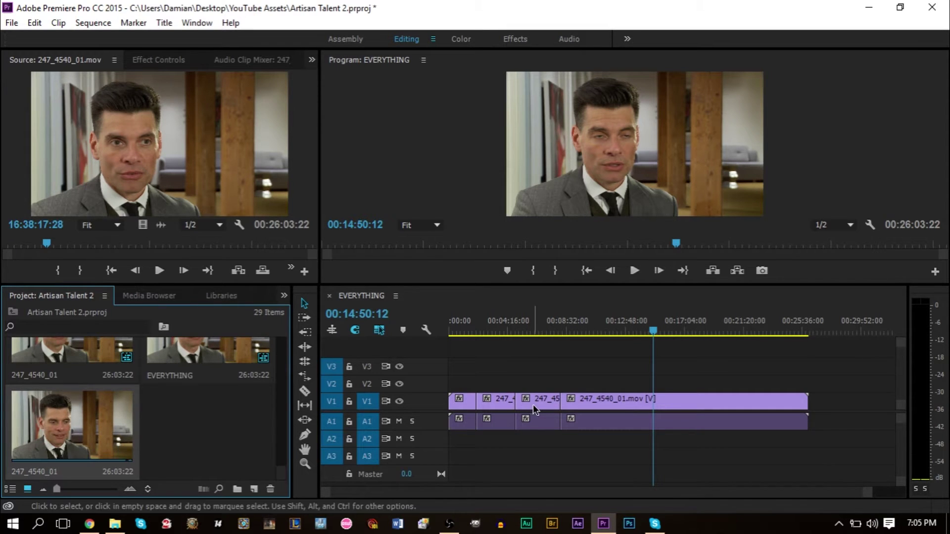
pyautogui.click(491, 378)
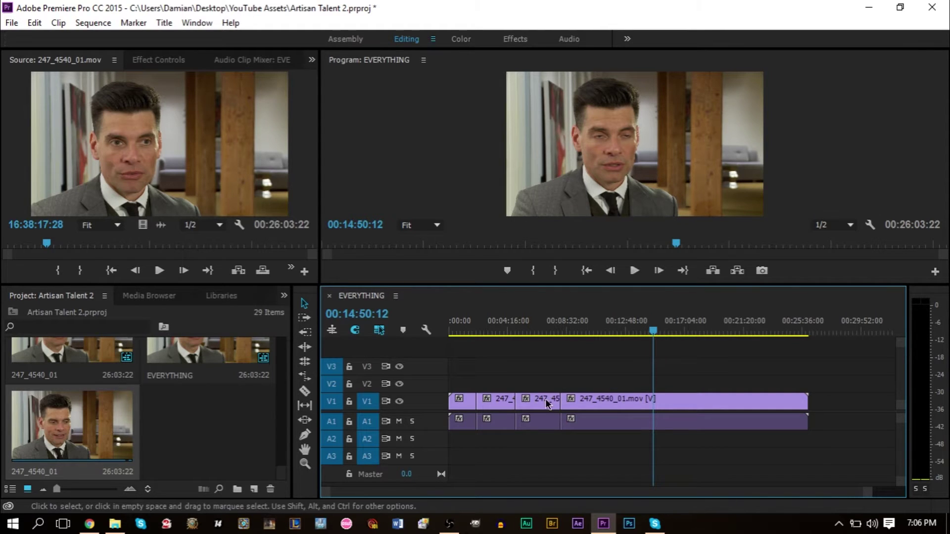
pyautogui.click(118, 425)
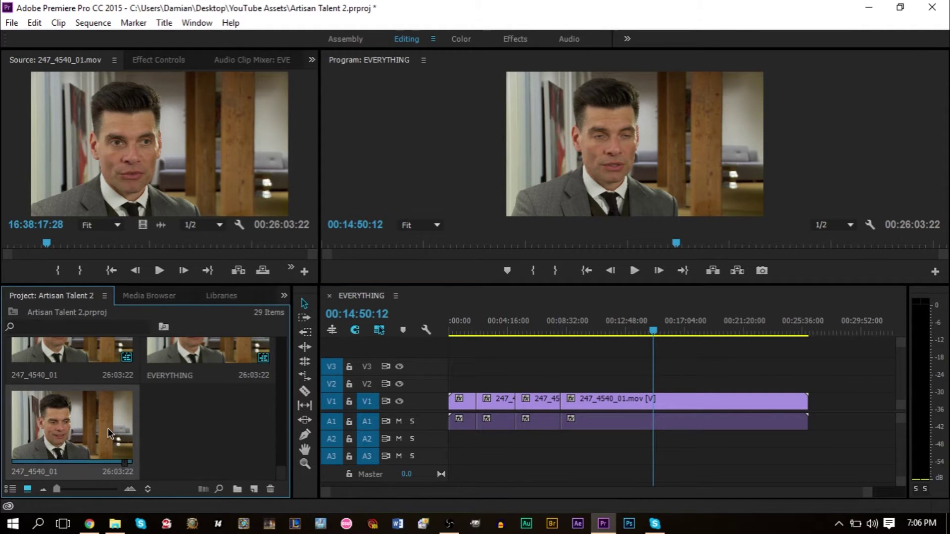
pyautogui.hotkey('ctrl', 'v')
pyautogui.hotkey('ctrl', 'v')
pyautogui.hotkey('ctrl', 'v')
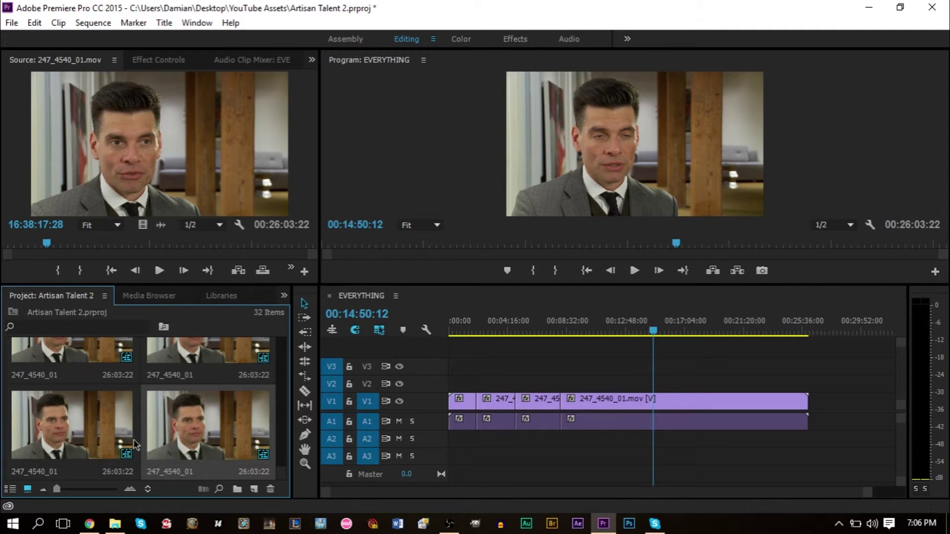
# Trim the first duplicate sequence to its first clip (2:00:22), deleting everything after it
pyautogui.doubleClick(68, 362)
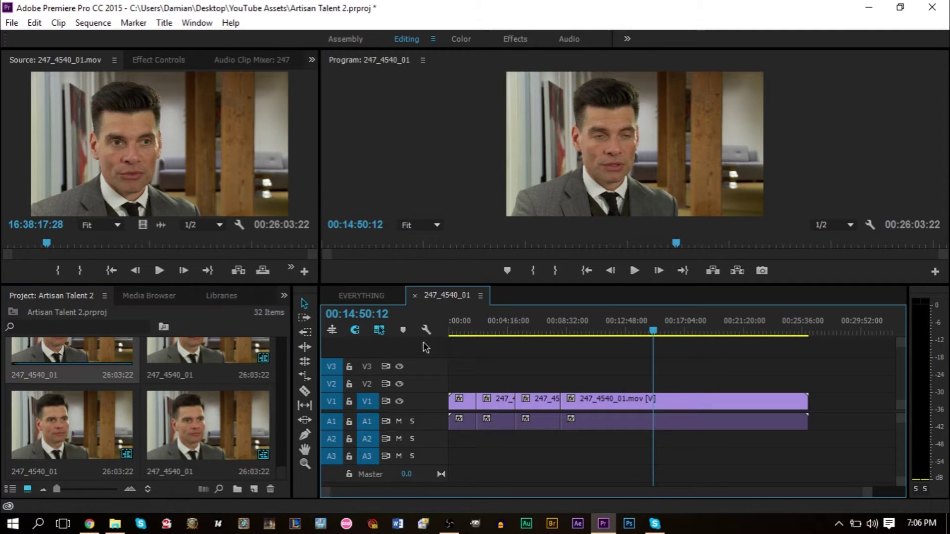
pyautogui.moveTo(503, 374); pyautogui.dragTo(651, 464)
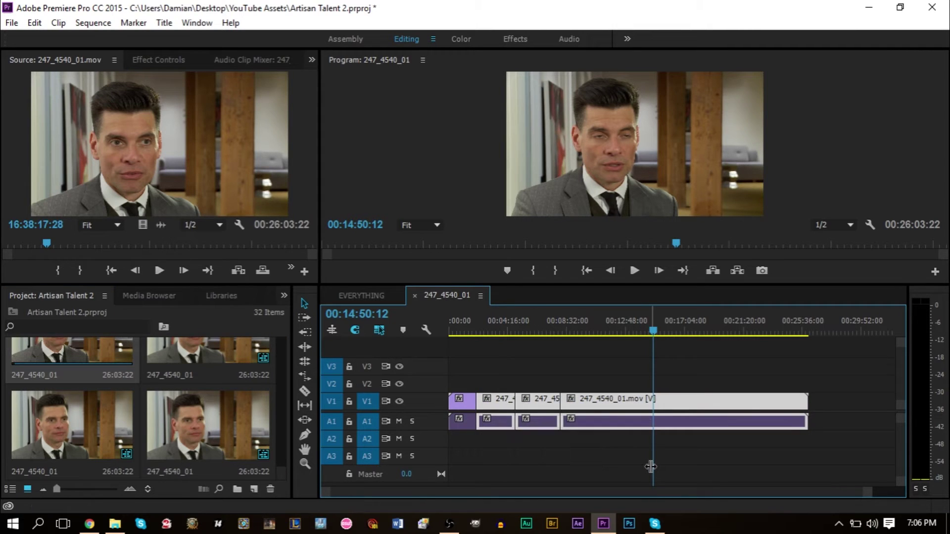
pyautogui.press('Delete')
pyautogui.click(462, 331)
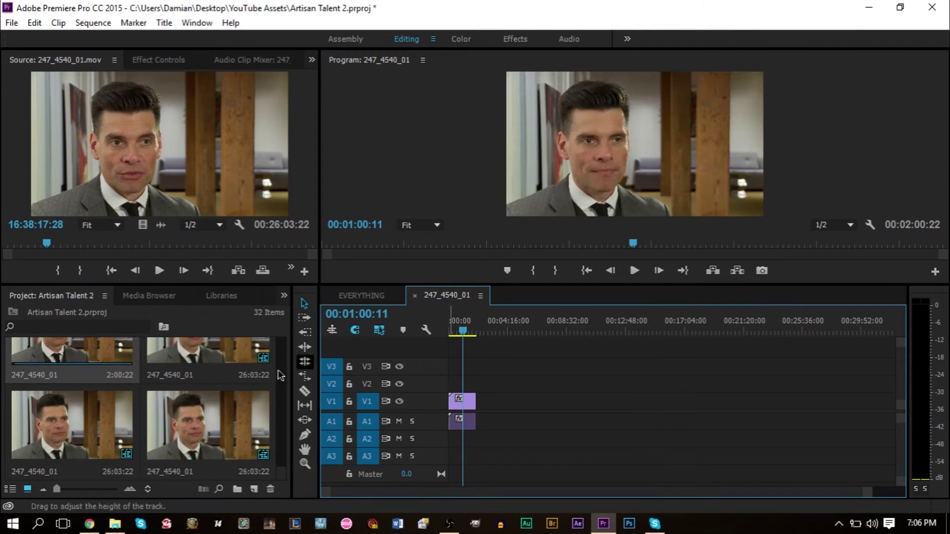
# Trim the second duplicate to its second clip (2:49:01) and move it to 00:00
pyautogui.doubleClick(216, 351)
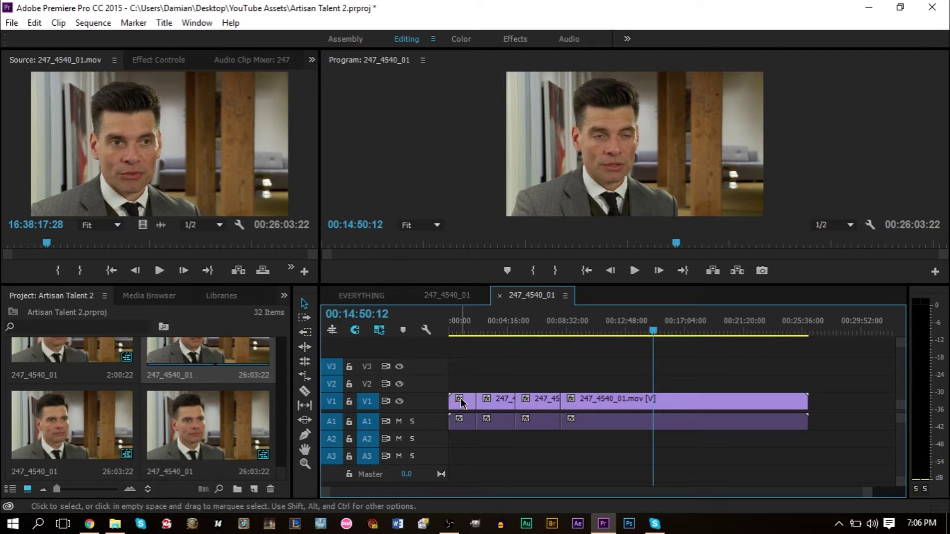
pyautogui.click(461, 398)
pyautogui.press('Delete')
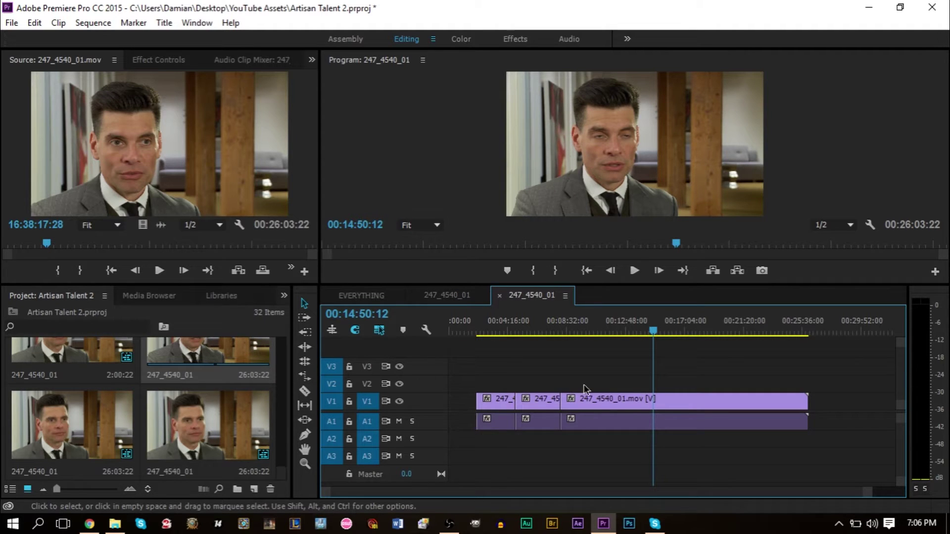
pyautogui.moveTo(540, 369); pyautogui.dragTo(640, 446)
pyautogui.press('Delete')
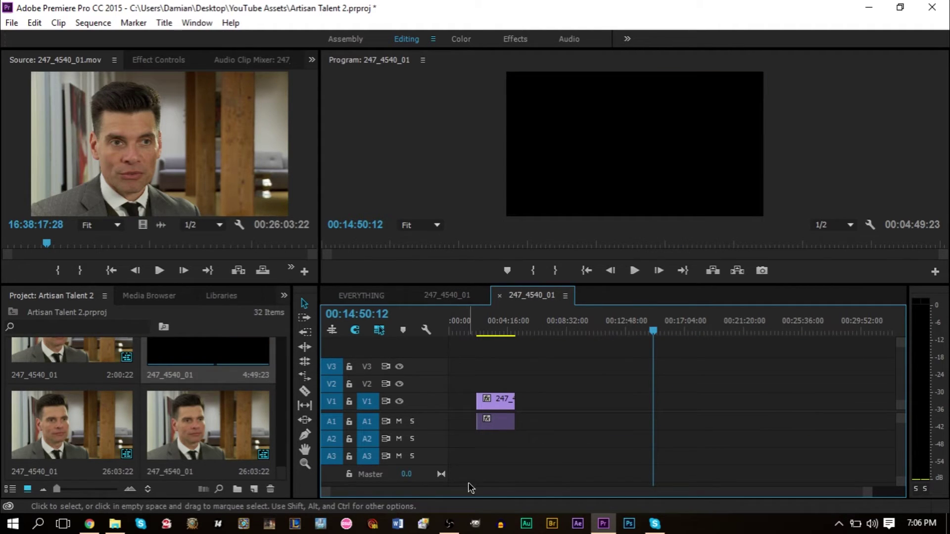
pyautogui.moveTo(506, 406); pyautogui.dragTo(478, 406)
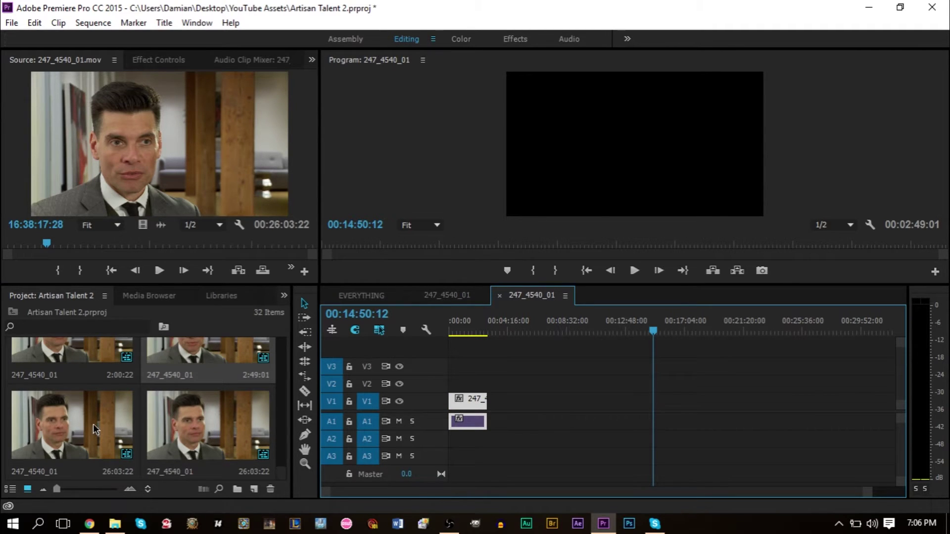
# Trim the third duplicate to its short 3:16:06 clip, placed at 00:00
pyautogui.doubleClick(93, 423)
pyautogui.click(497, 401)
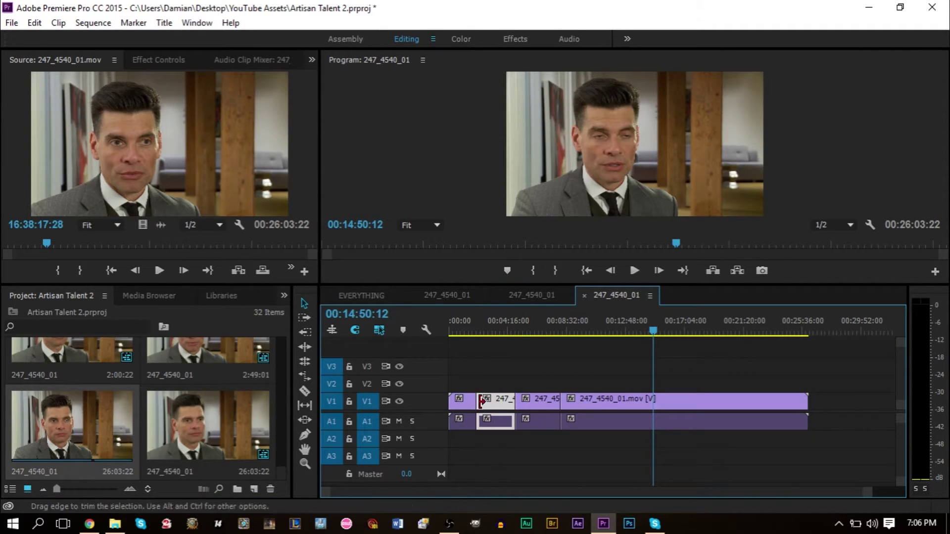
pyautogui.press('Delete')
pyautogui.click(458, 400)
pyautogui.press('Delete')
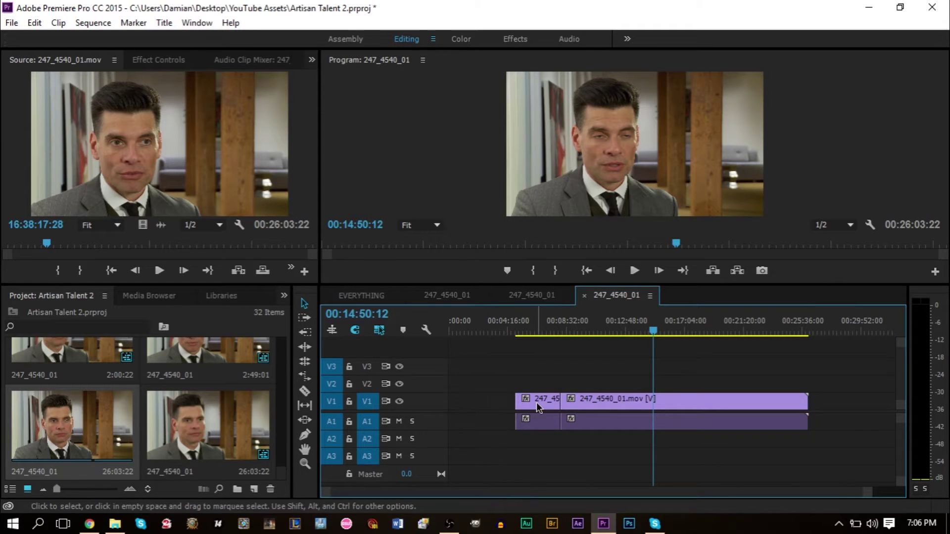
pyautogui.moveTo(554, 402); pyautogui.dragTo(487, 401)
pyautogui.click(605, 395)
pyautogui.press('Delete')
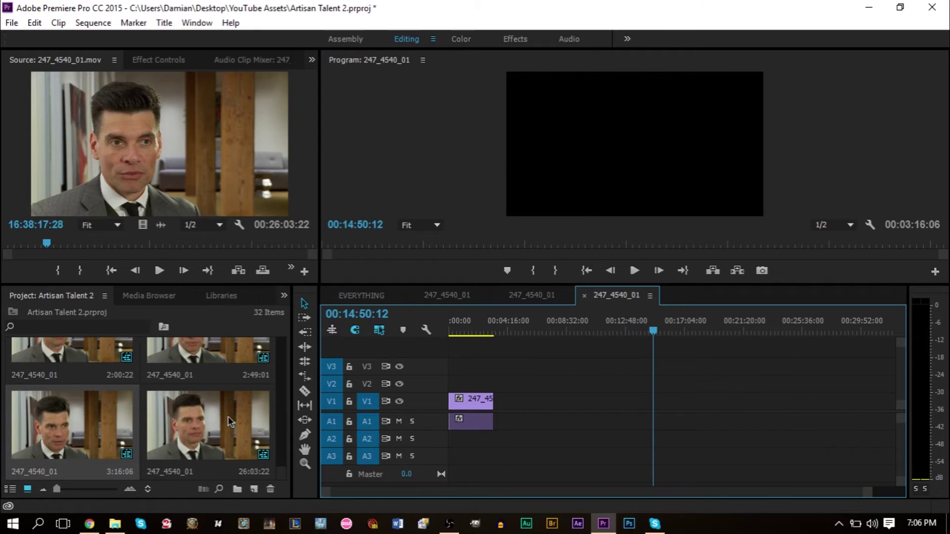
# Trim the fourth duplicate to its long 17:57:23 clip, moved to the sequence start
pyautogui.doubleClick(229, 420)
pyautogui.moveTo(465, 367); pyautogui.dragTo(519, 423)
pyautogui.press('Delete')
pyautogui.moveTo(608, 403); pyautogui.dragTo(496, 403)
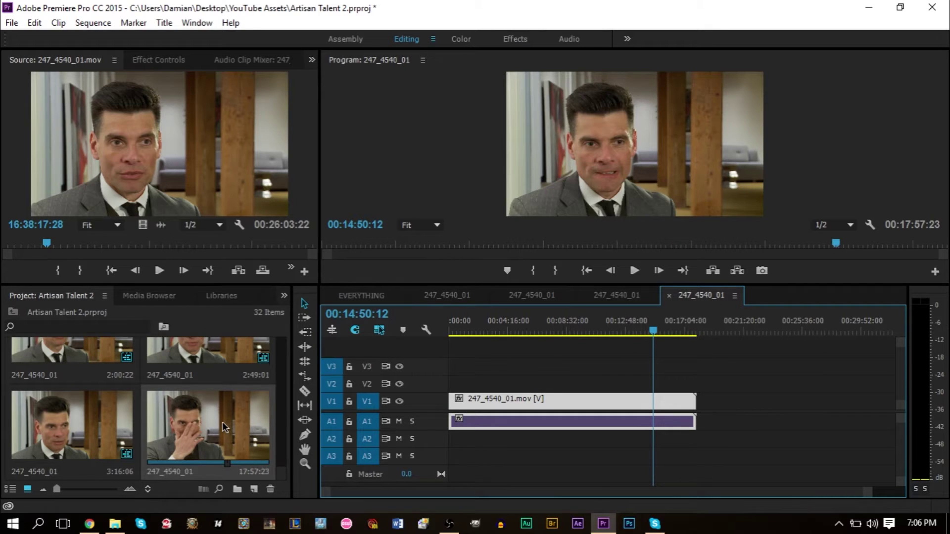
# Rename the 2:00:22 sequence 'company' and the 2:49:01 sequence 'staffing'
pyautogui.click(25, 375)
pyautogui.write('company')
pyautogui.press('Tab')
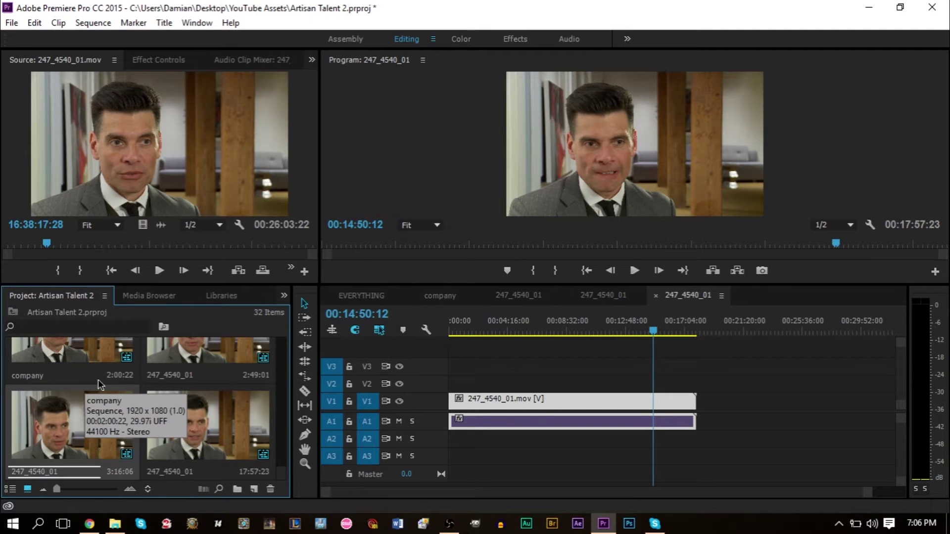
pyautogui.click(148, 376)
pyautogui.write('sta')
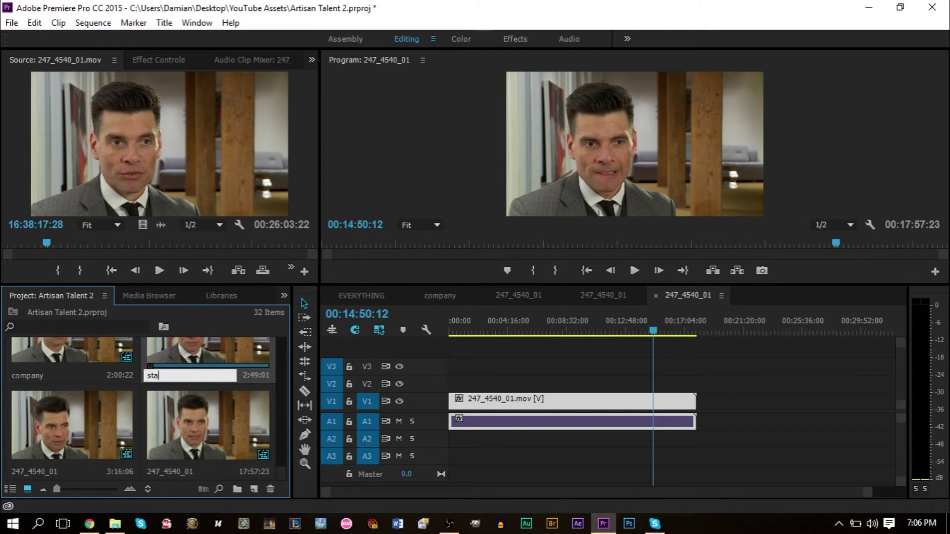
pyautogui.write('ffing')
pyautogui.press('Tab')
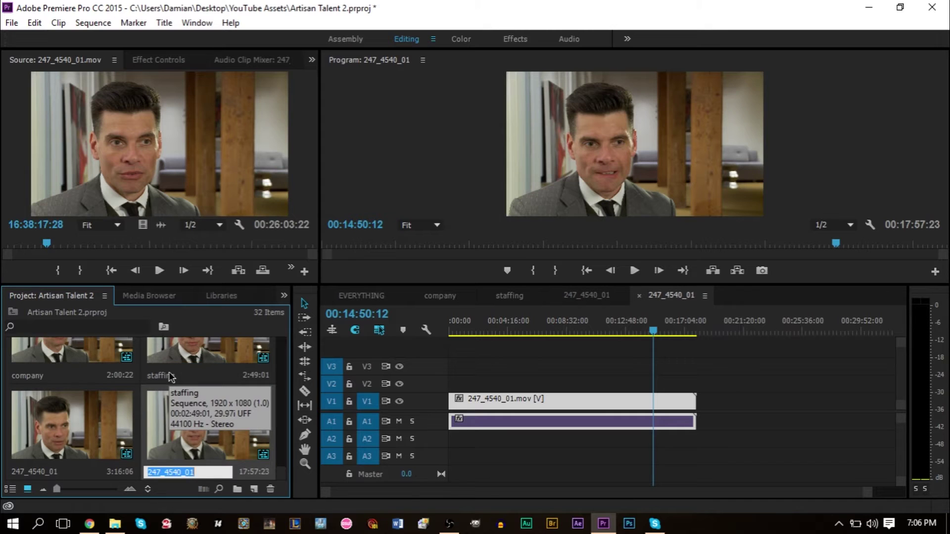
pyautogui.press('Escape')
pyautogui.click(450, 370)
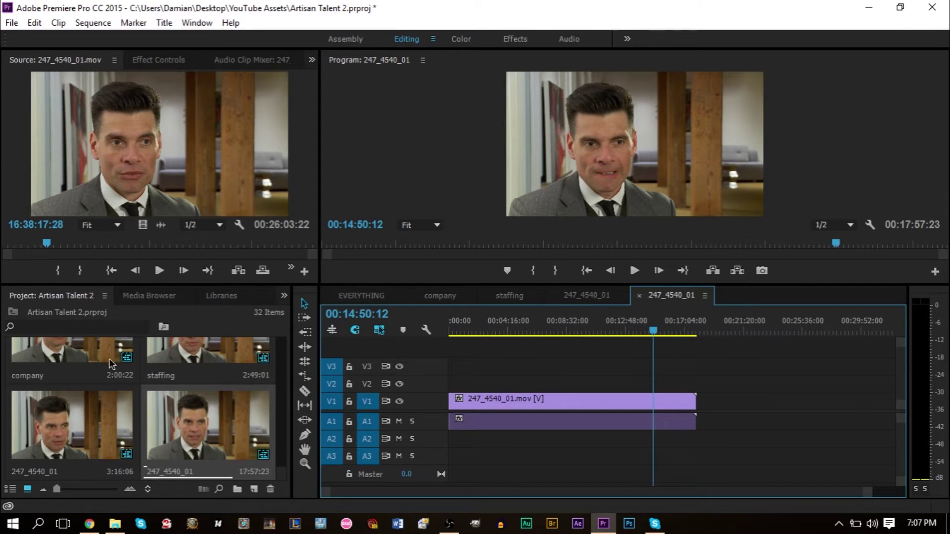
# Switch between the open sequence tabs, ending on the staffing sequence
pyautogui.click(584, 302)
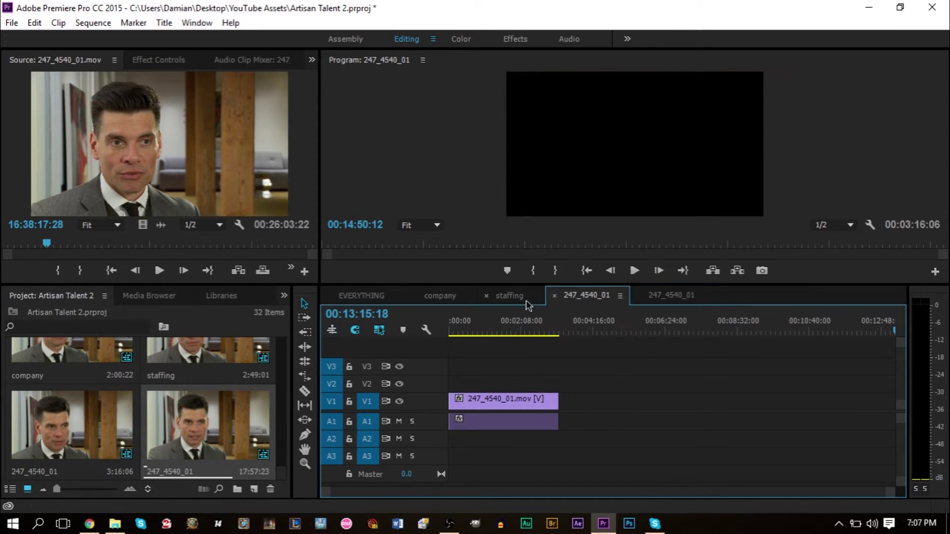
pyautogui.click(509, 295)
pyautogui.click(440, 296)
pyautogui.click(501, 296)
# Close the staffing, company and both 247_4540_01 timeline tabs, leaving only EVERYTHING
pyautogui.moveTo(474, 406); pyautogui.dragTo(530, 316)
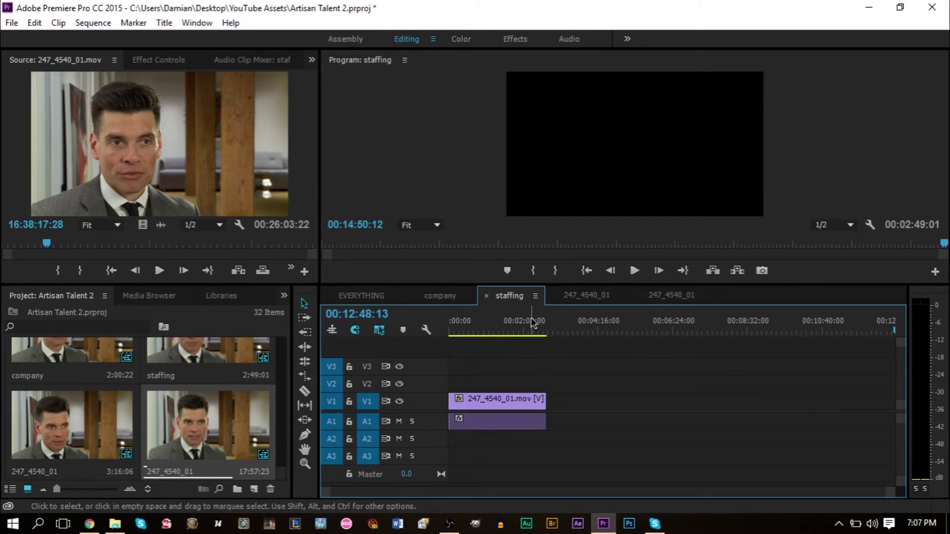
pyautogui.click(486, 297)
pyautogui.click(487, 297)
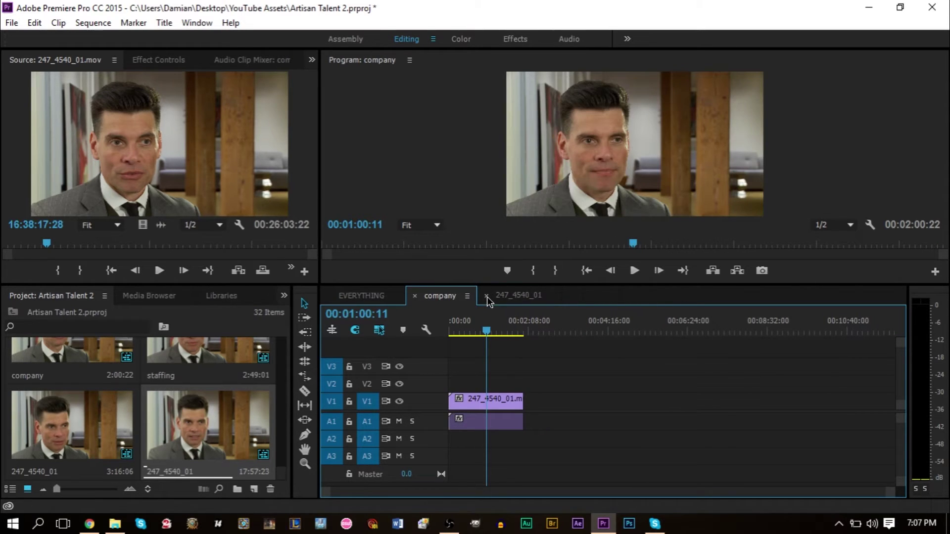
pyautogui.click(414, 295)
pyautogui.click(415, 296)
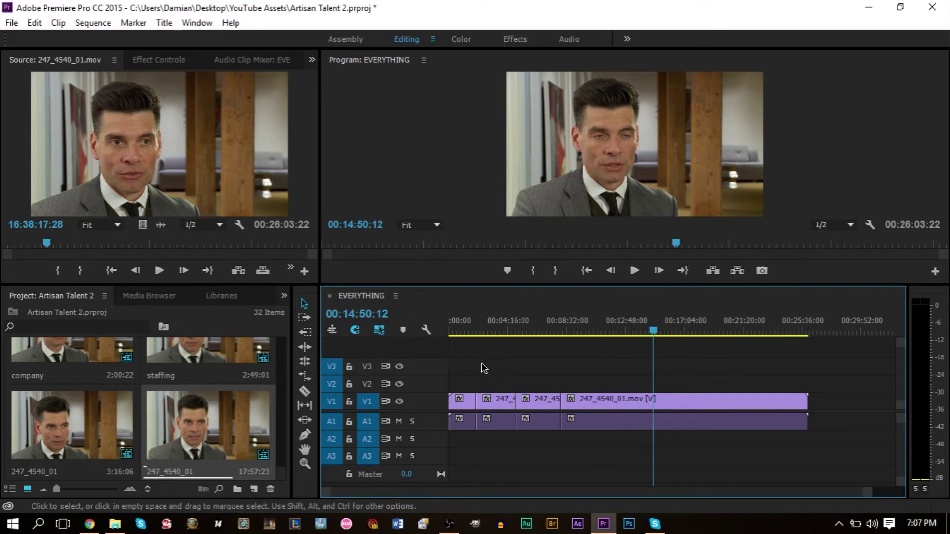
# Delete every clip in EVERYTHING and return the playhead to 00:00:00:00
pyautogui.moveTo(464, 364); pyautogui.dragTo(773, 452)
pyautogui.press('Delete')
pyautogui.press('Home')
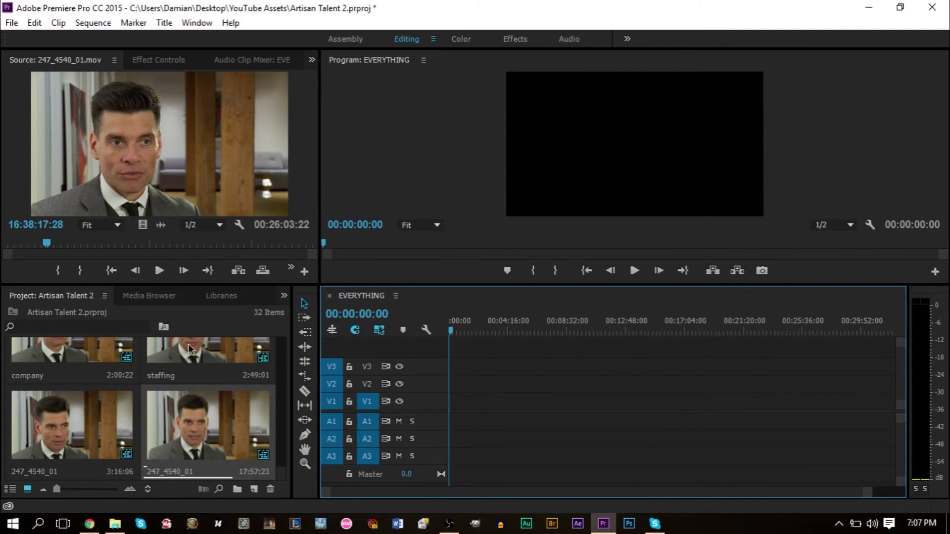
# Place company, the 3:16:06 and long 247_4540_01 sequences, then staffing, in order on EVERYTHING's V1
pyautogui.moveTo(56, 359); pyautogui.dragTo(429, 409)
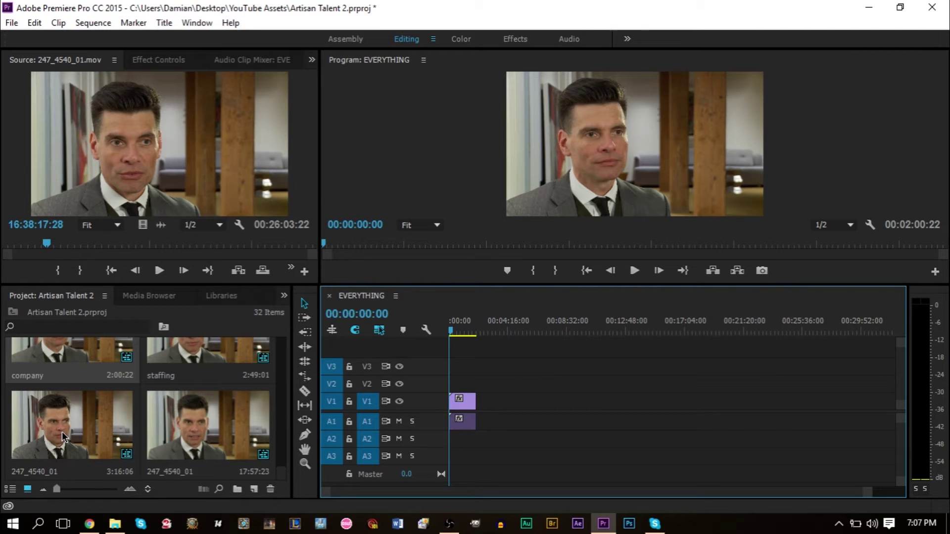
pyautogui.moveTo(63, 433); pyautogui.dragTo(478, 421)
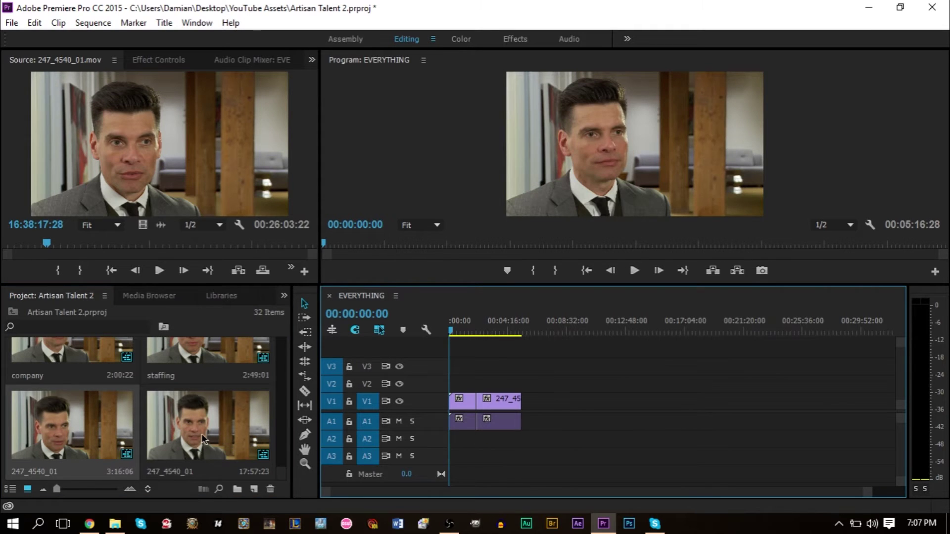
pyautogui.moveTo(193, 430); pyautogui.dragTo(529, 419)
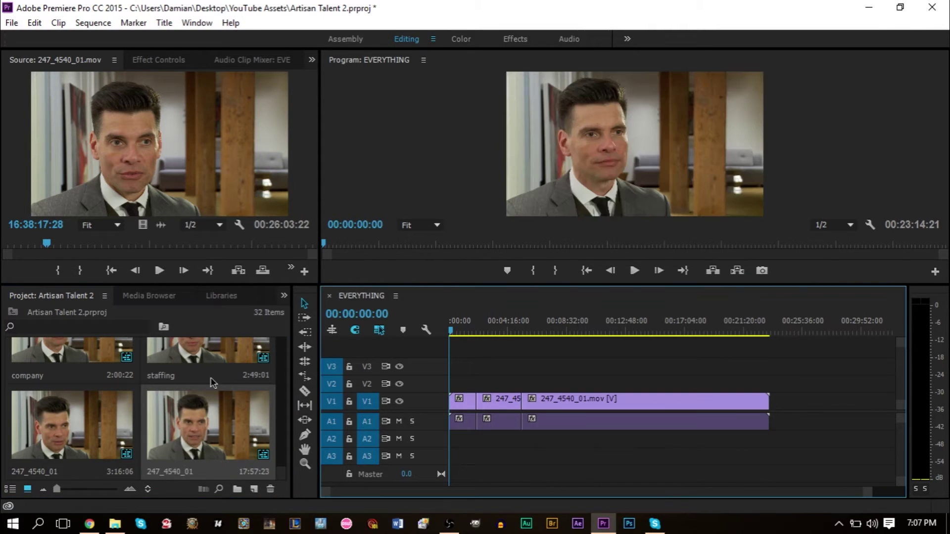
pyautogui.moveTo(180, 357); pyautogui.dragTo(778, 421)
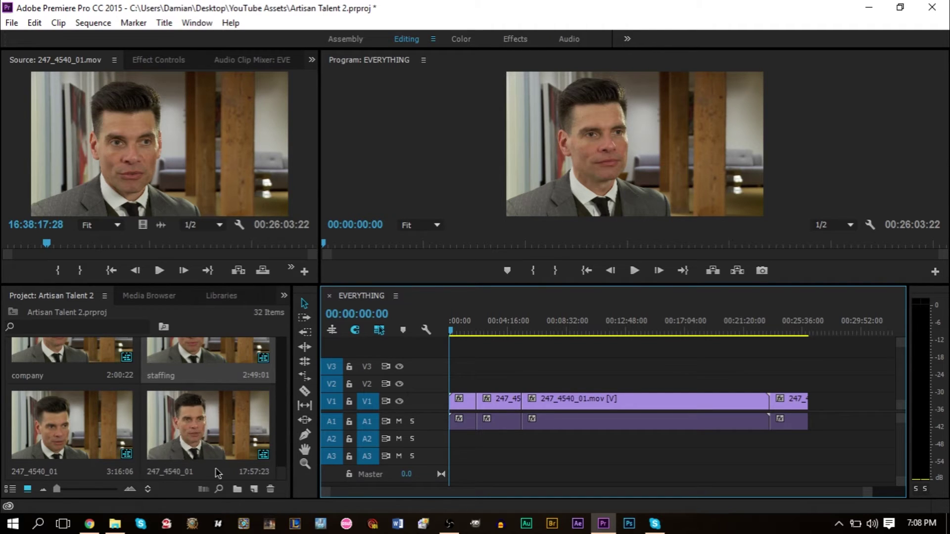
# Select the Carreer & Praise sequences in the Project panel, then delete all V1/A1 clips from EVERYTHING
pyautogui.scroll(5, 168, 408)
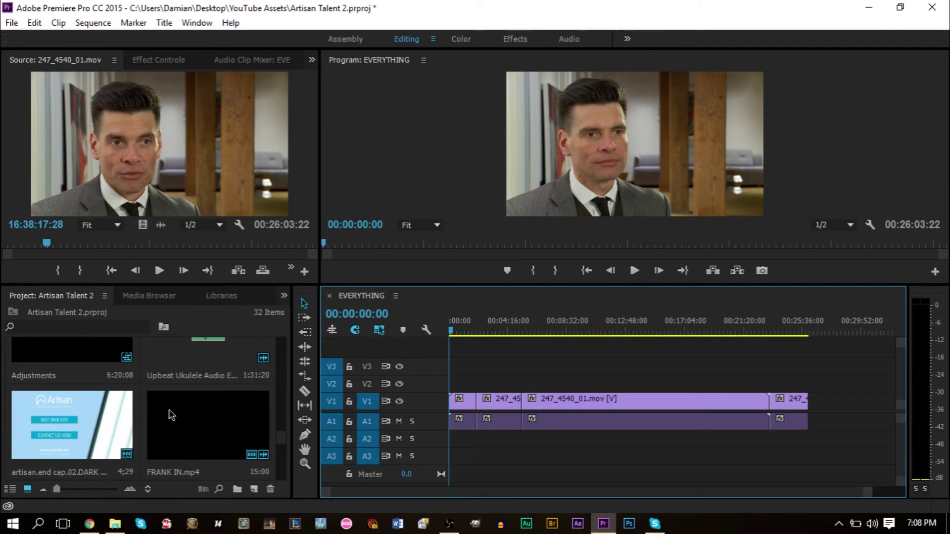
pyautogui.scroll(-3, 168, 409)
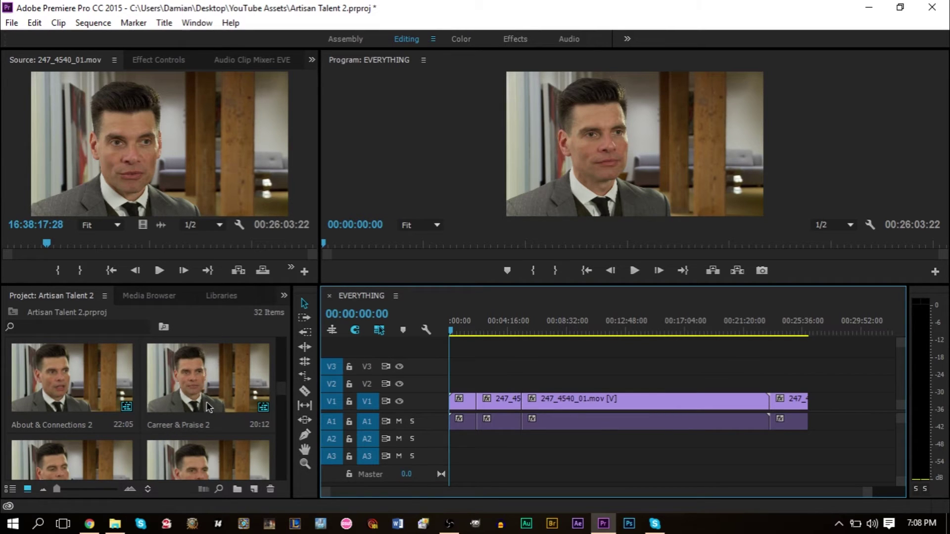
pyautogui.click(185, 432)
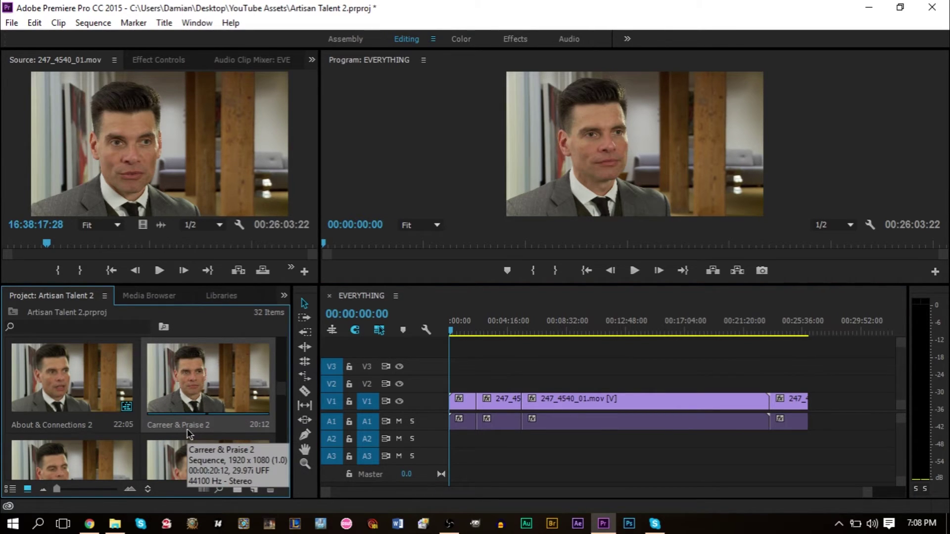
pyautogui.scroll(2, 187, 428)
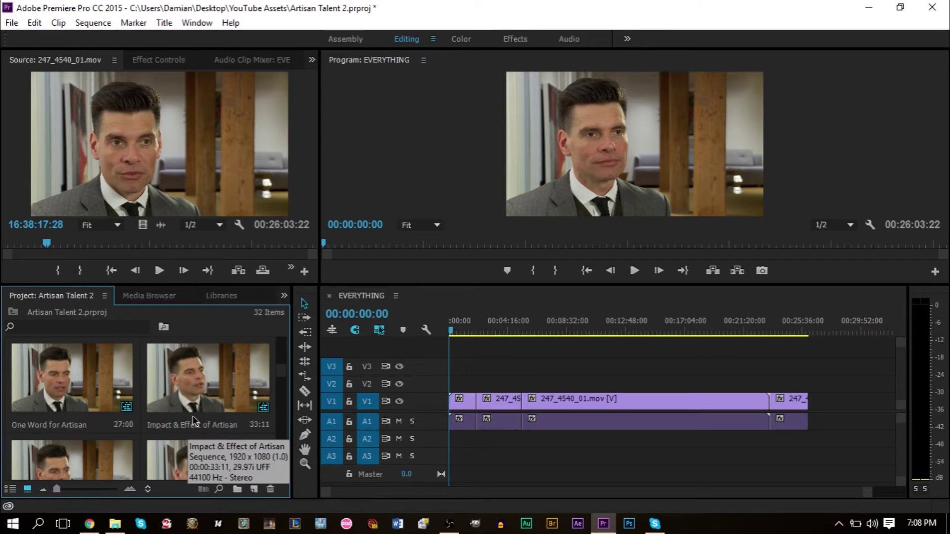
pyautogui.scroll(2, 202, 405)
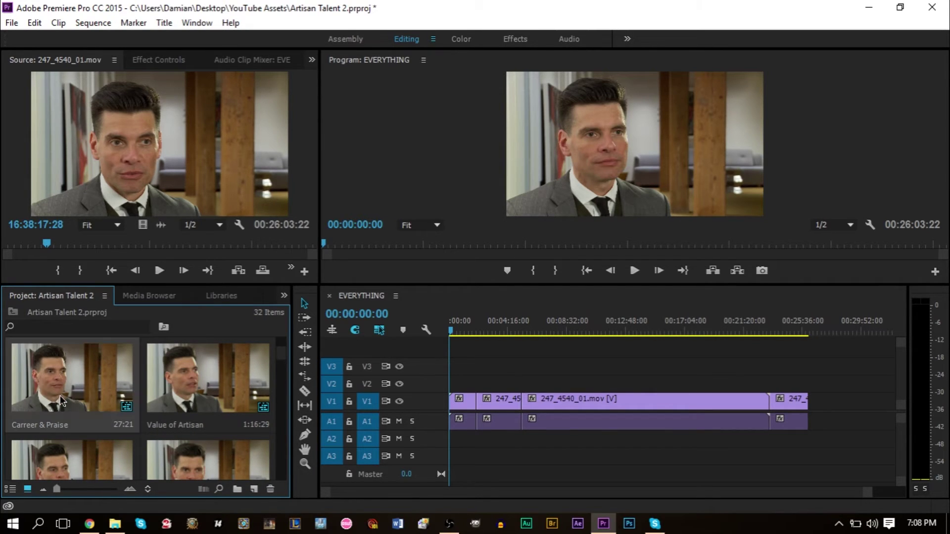
pyautogui.click(67, 417)
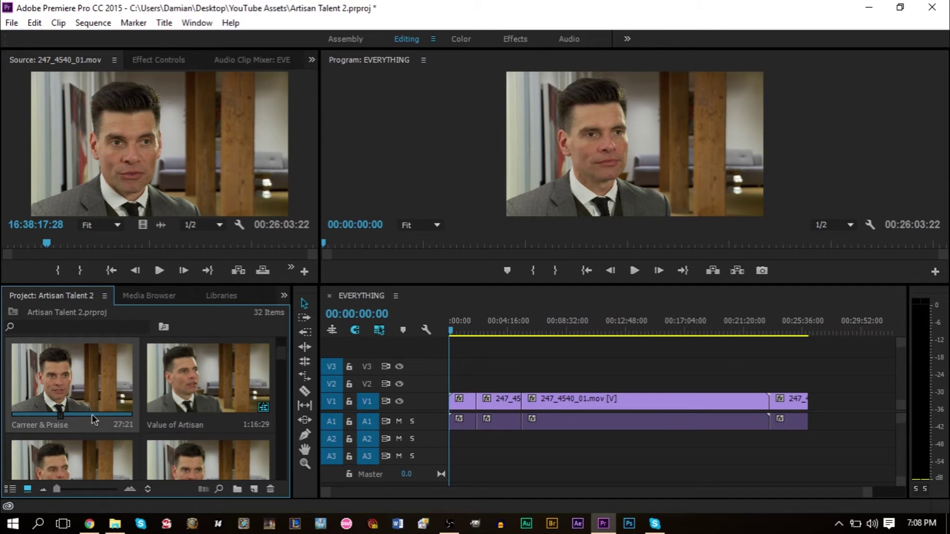
pyautogui.scroll(-1, 195, 432)
pyautogui.scroll(2, 195, 433)
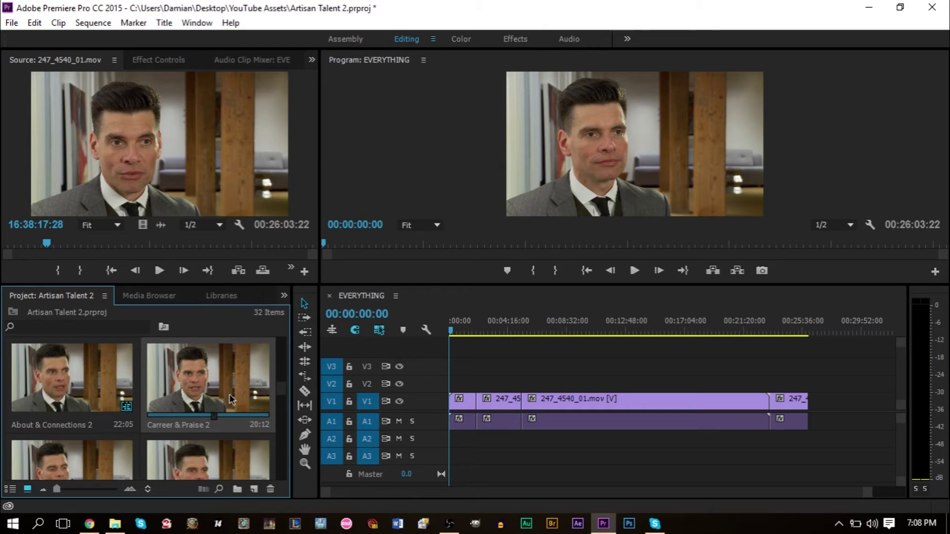
pyautogui.moveTo(774, 385); pyautogui.dragTo(433, 420)
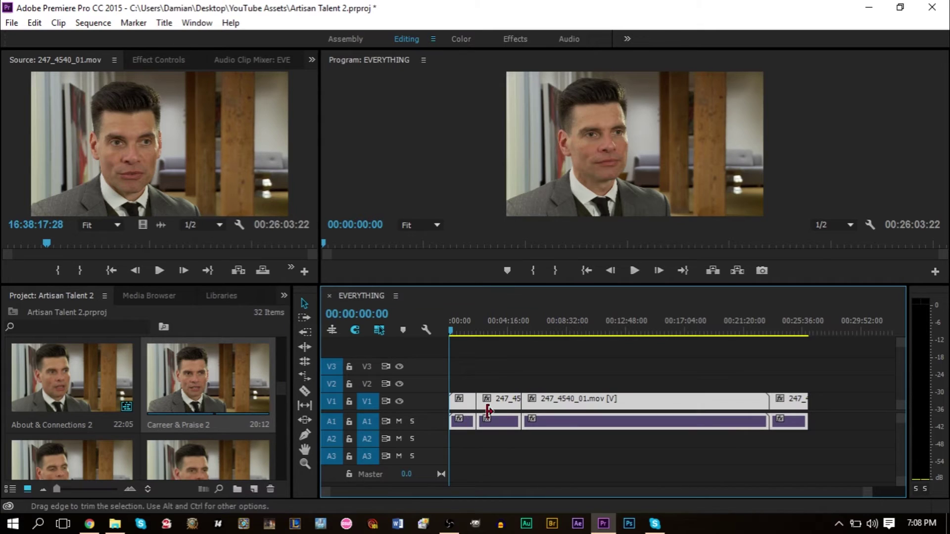
pyautogui.press('Delete')
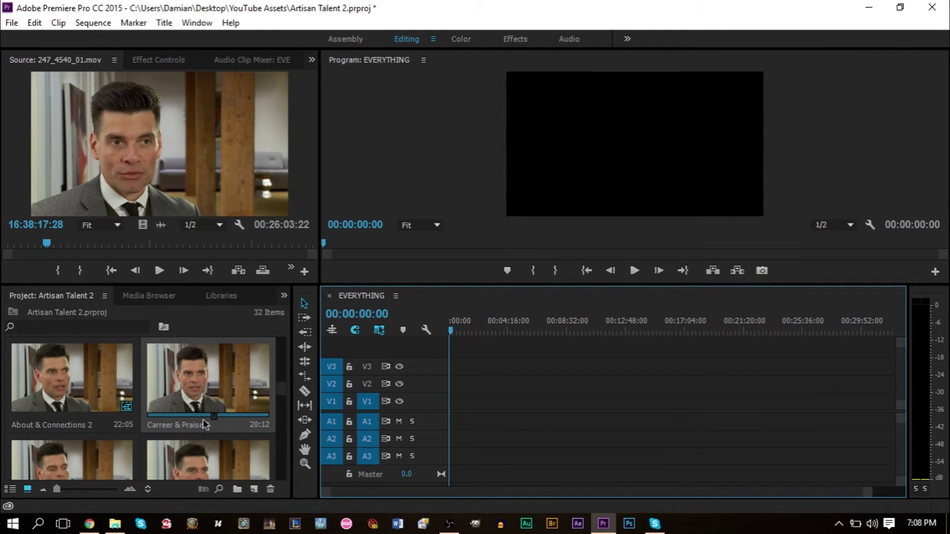
# Switch the Project panel to List View and browse the item details
pyautogui.click(11, 490)
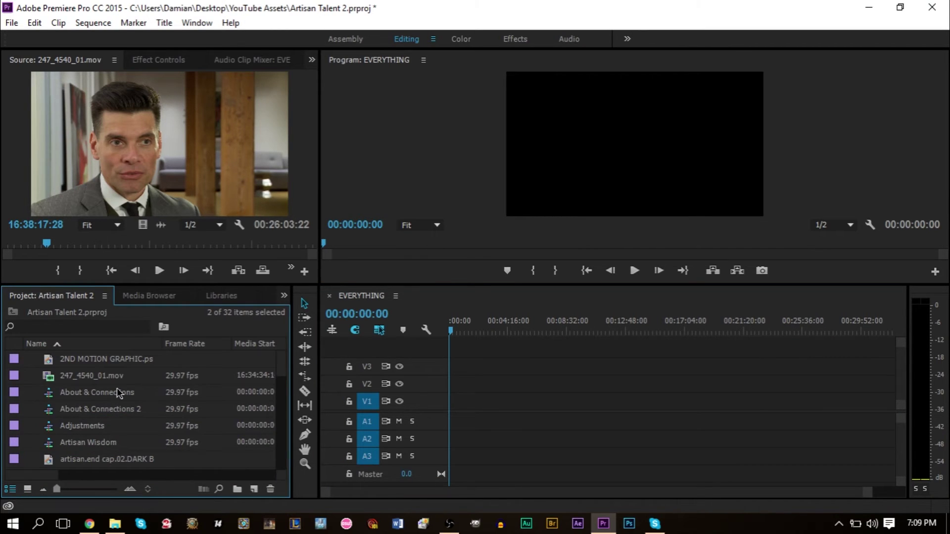
pyautogui.scroll(-3, 117, 388)
pyautogui.scroll(-2, 117, 392)
pyautogui.scroll(-2, 116, 388)
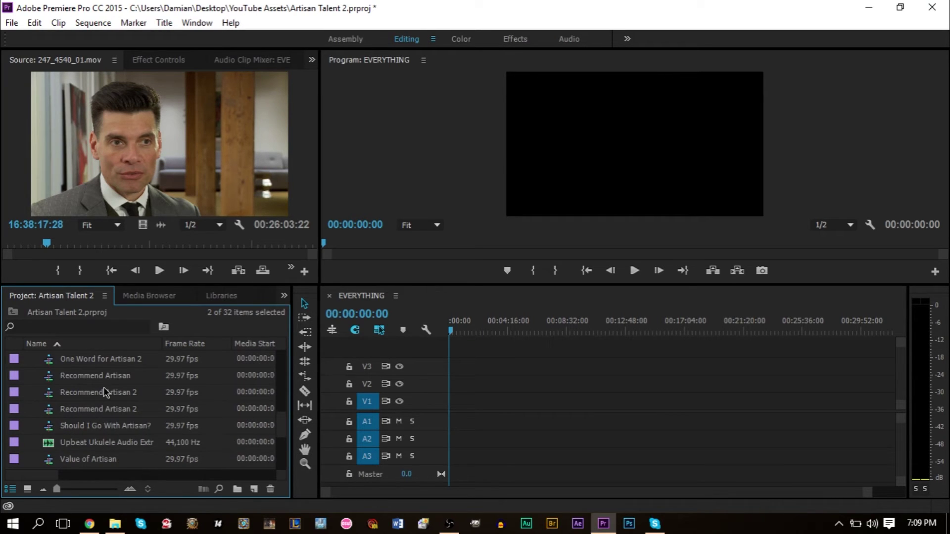
pyautogui.scroll(2, 105, 392)
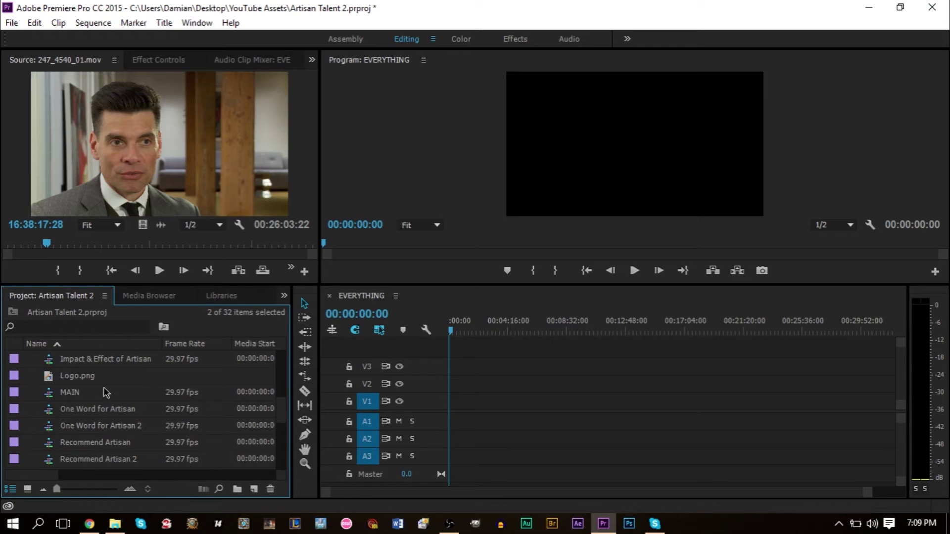
# Place One Word for Artisan on V1/A1 at the start of the EVERYTHING sequence
pyautogui.click(75, 414)
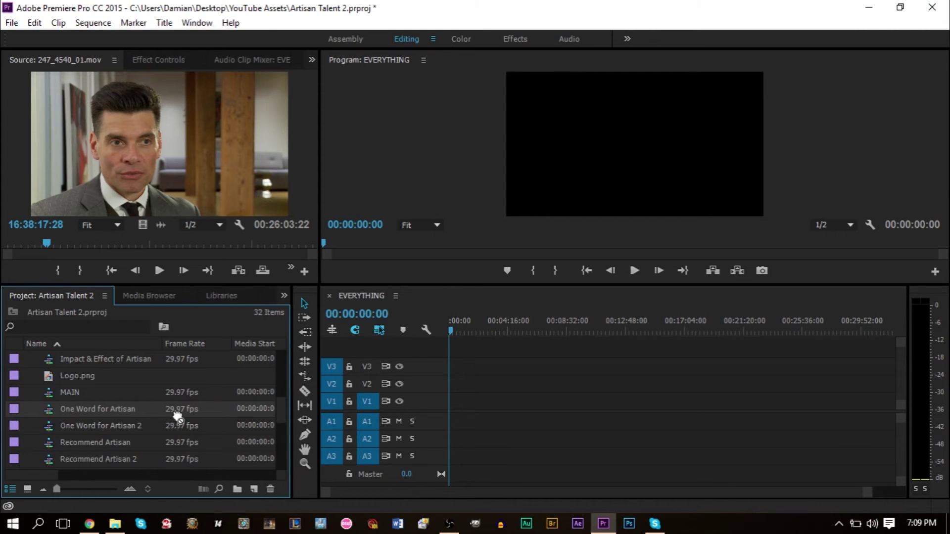
pyautogui.moveTo(401, 434); pyautogui.dragTo(442, 427)
pyautogui.moveTo(442, 428); pyautogui.dragTo(448, 426)
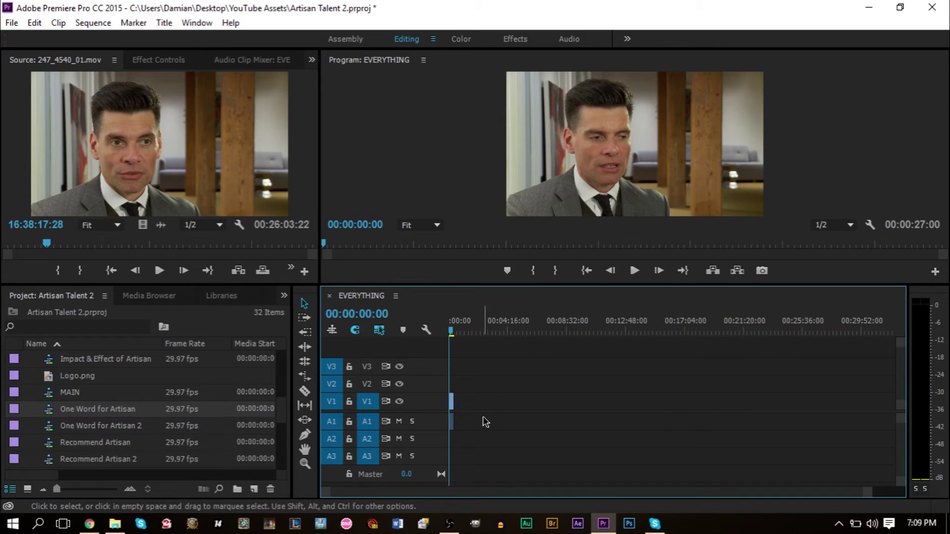
pyautogui.scroll(5, 471, 418)
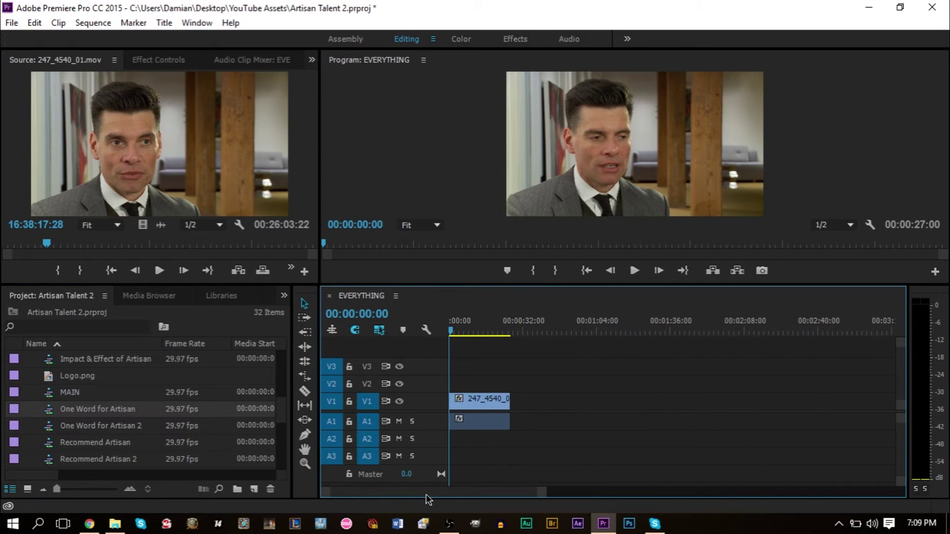
# Give the One Word for Artisan sequence the Mango label
pyautogui.rightClick(93, 411)
pyautogui.moveTo(144, 449)
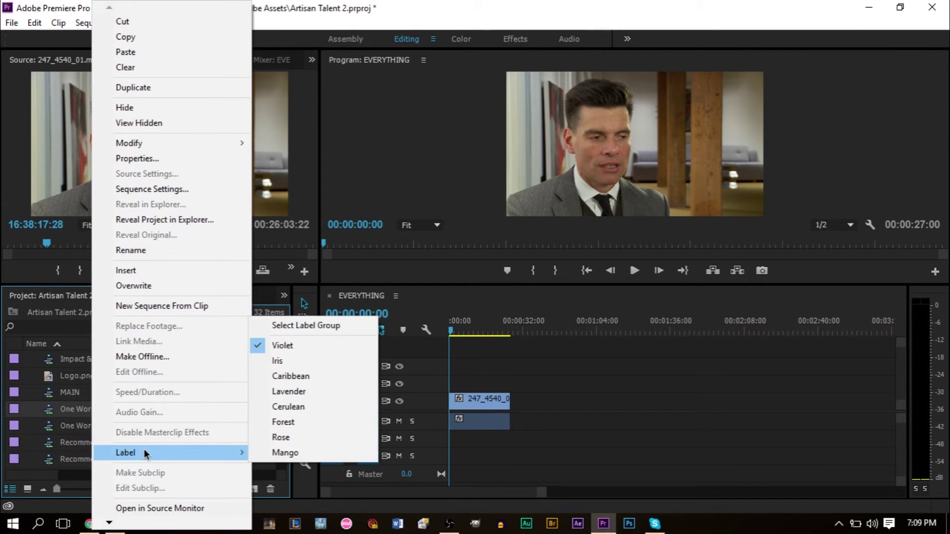
pyautogui.click(270, 453)
pyautogui.click(70, 424)
pyautogui.click(90, 411)
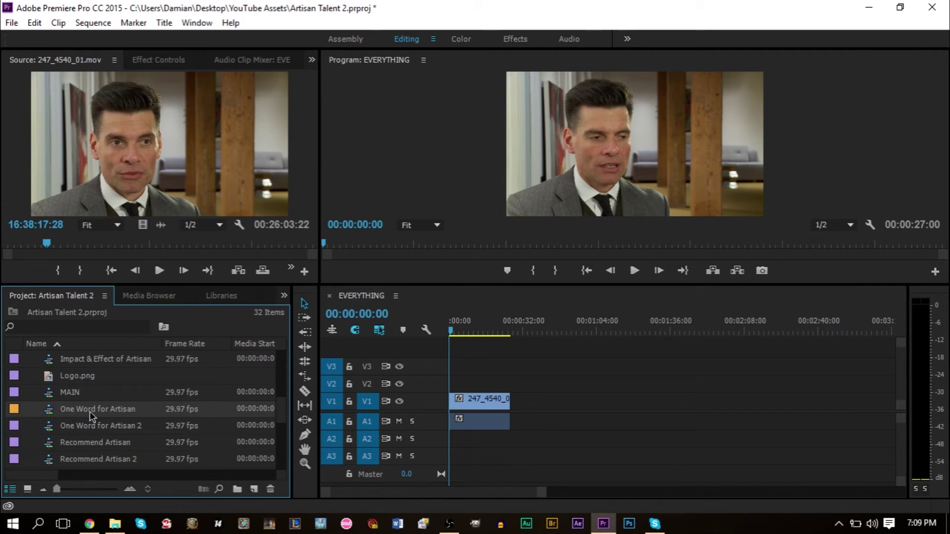
pyautogui.click(101, 429)
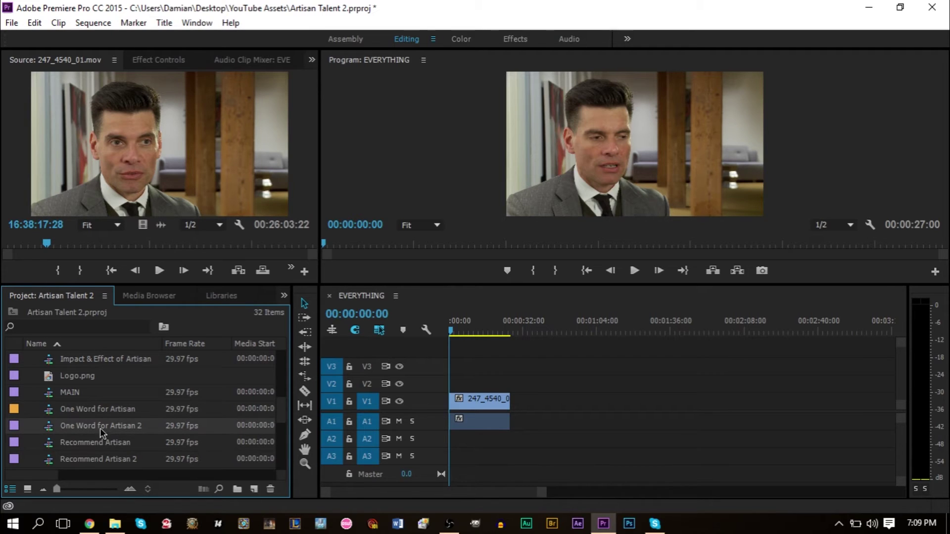
pyautogui.click(103, 411)
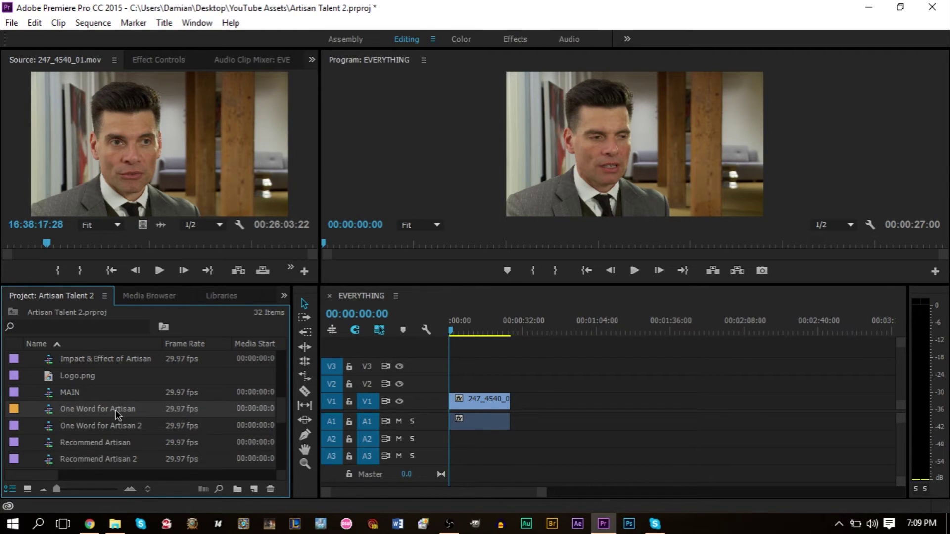
pyautogui.click(111, 410)
pyautogui.click(111, 429)
# Give One Word for Artisan 2 the Mango label
pyautogui.click(113, 415)
pyautogui.click(113, 429)
pyautogui.click(113, 416)
pyautogui.rightClick(110, 426)
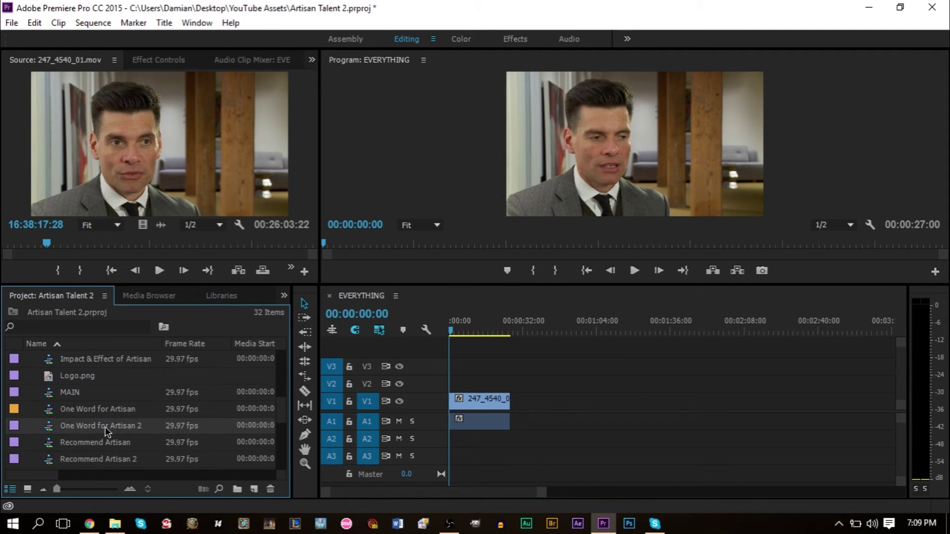
pyautogui.moveTo(152, 454)
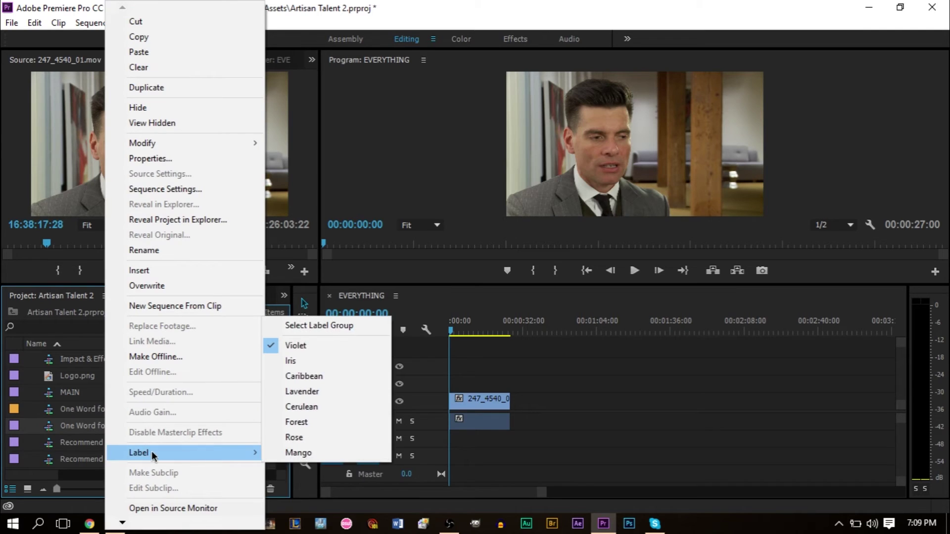
pyautogui.click(274, 452)
# Add the first Recommend Artisan 2 after the existing clip in the timeline
pyautogui.scroll(-1, 97, 408)
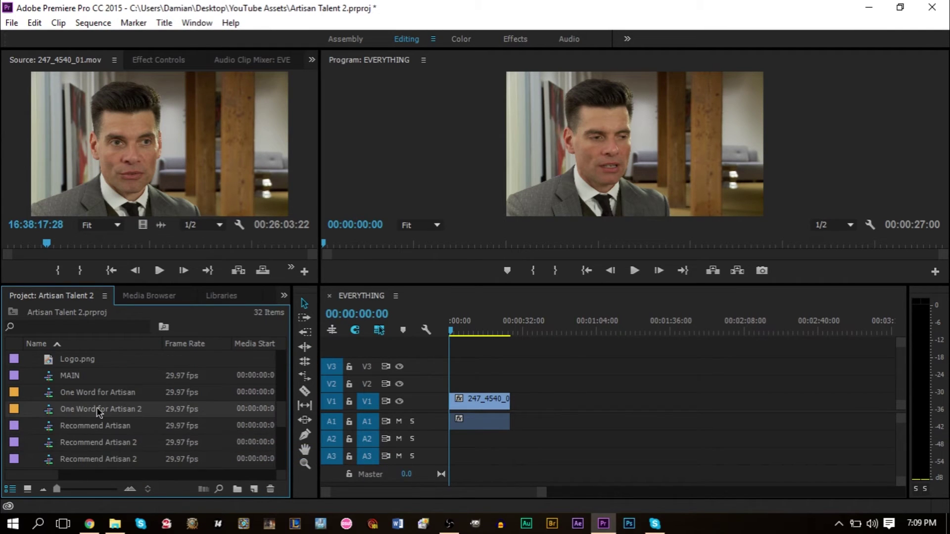
pyautogui.click(102, 426)
pyautogui.scroll(-1, 151, 437)
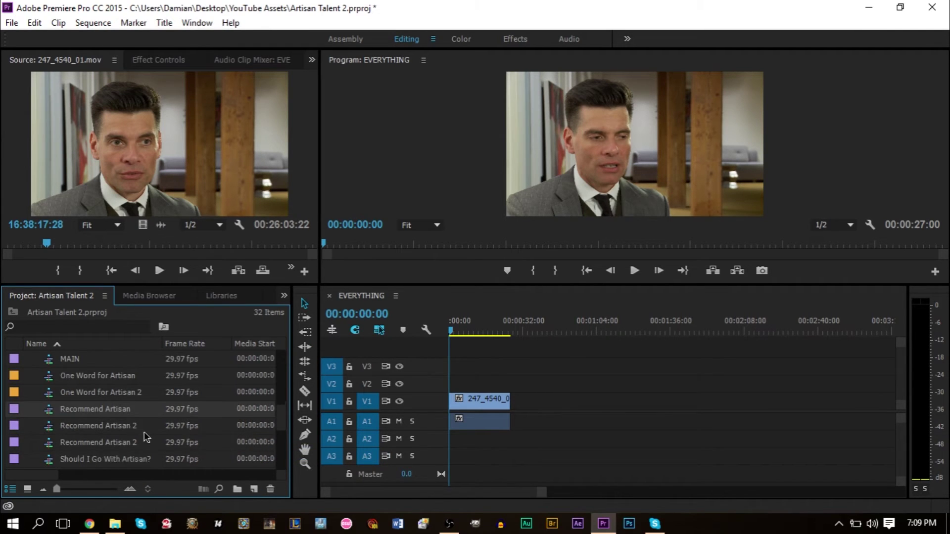
pyautogui.click(97, 426)
pyautogui.click(102, 443)
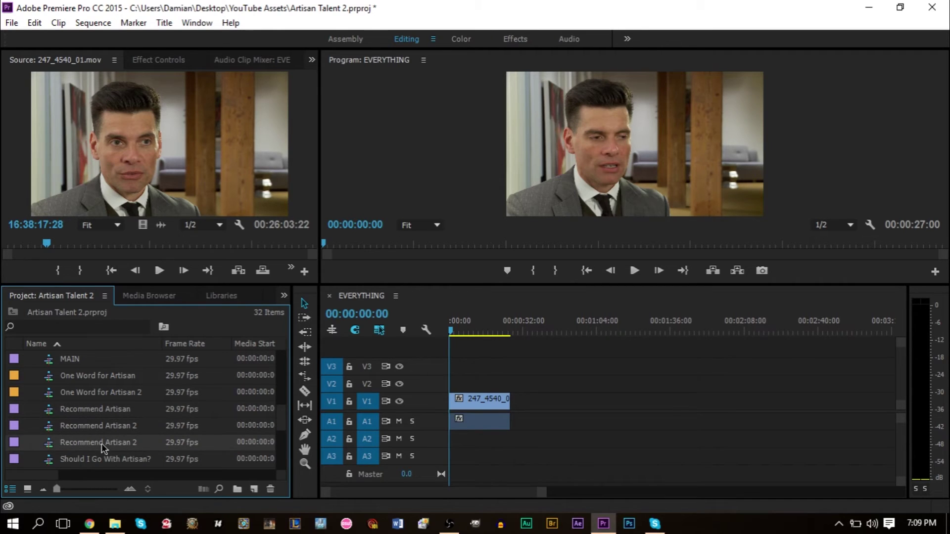
pyautogui.click(108, 415)
pyautogui.click(109, 426)
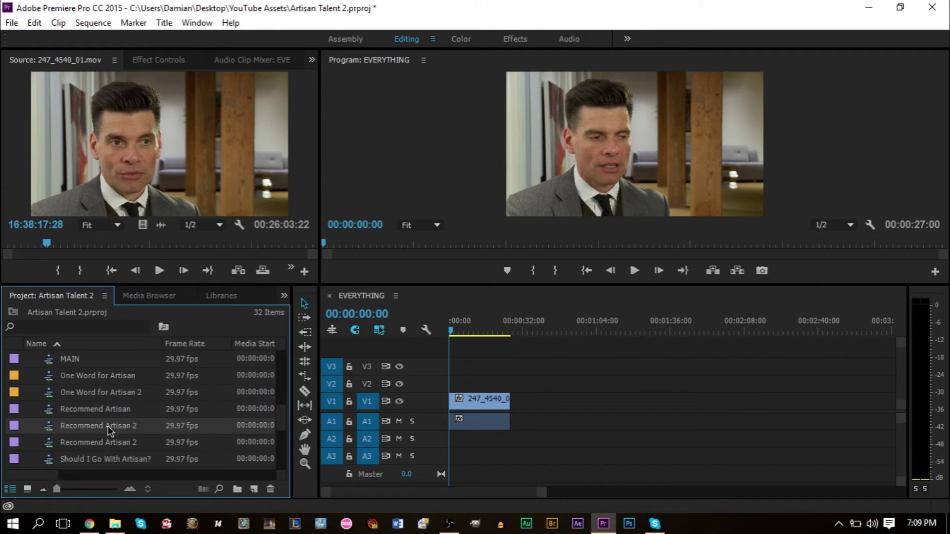
pyautogui.moveTo(90, 430); pyautogui.dragTo(527, 421)
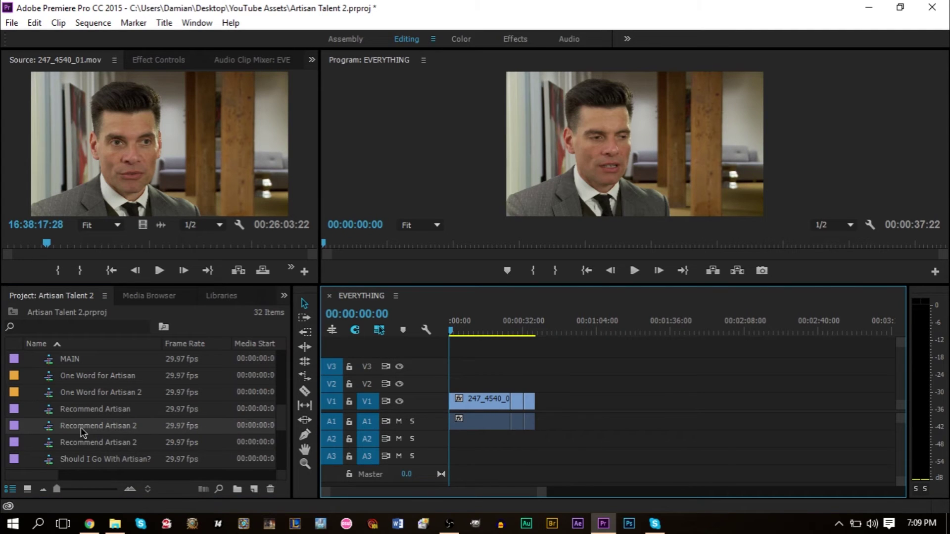
# Label Recommend Artisan and both Recommend Artisan 2 sequences Mango
pyautogui.rightClick(88, 410)
pyautogui.moveTo(150, 453)
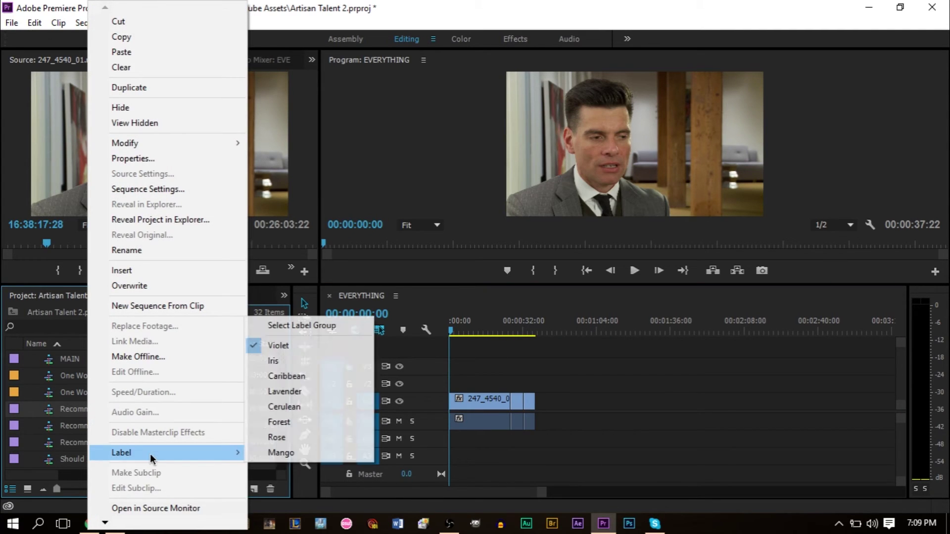
pyautogui.click(298, 452)
pyautogui.rightClick(89, 429)
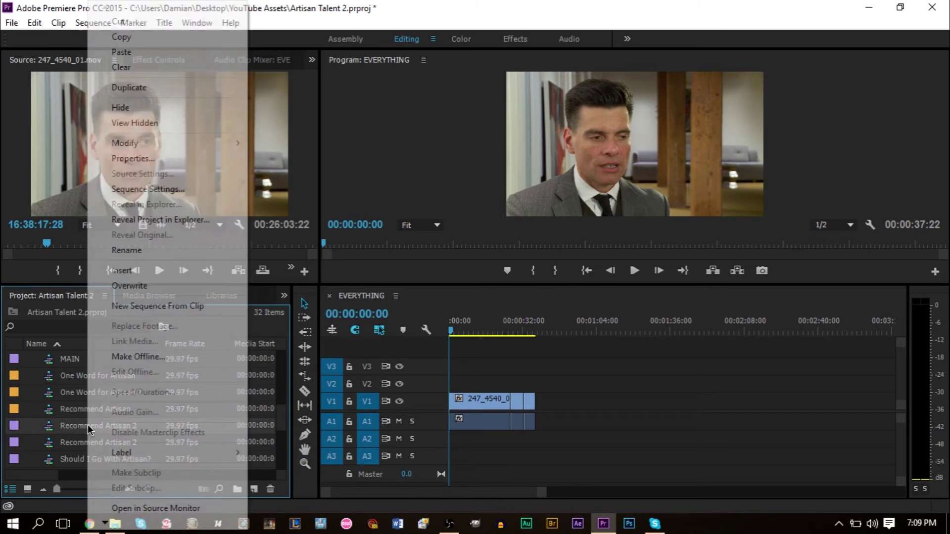
pyautogui.moveTo(132, 447)
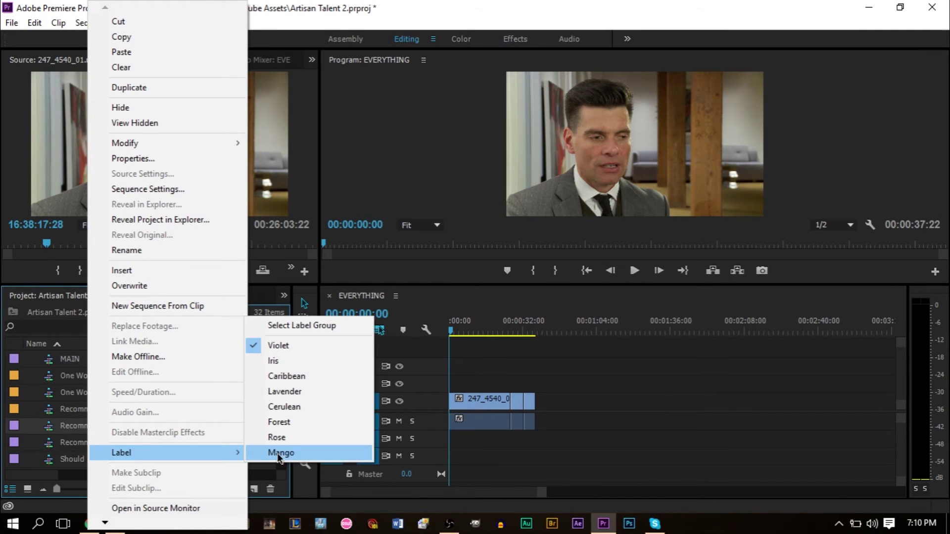
pyautogui.click(285, 451)
pyautogui.rightClick(97, 442)
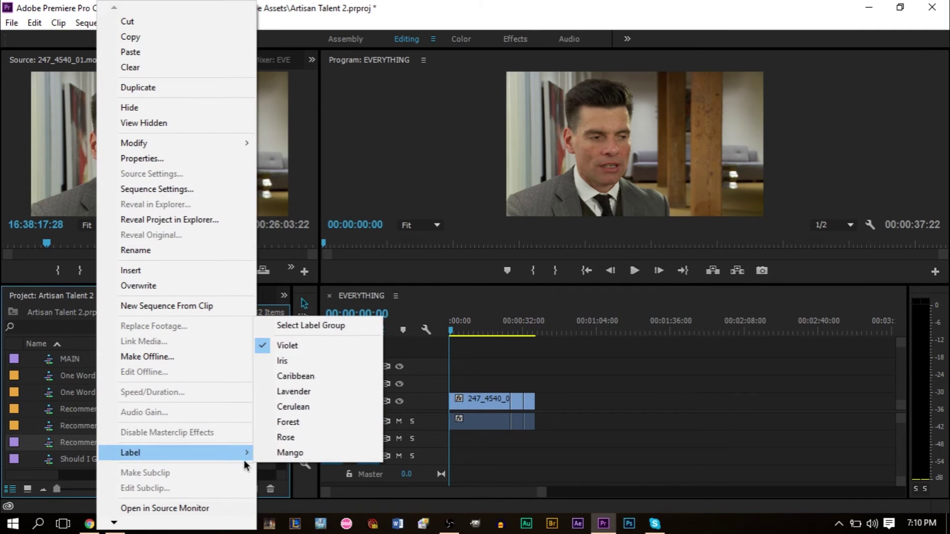
pyautogui.moveTo(180, 451)
pyautogui.click(262, 451)
# Save the project and zoom the timeline in on the clips
pyautogui.scroll(1, 126, 430)
pyautogui.scroll(5, 126, 430)
pyautogui.scroll(-4, 104, 392)
pyautogui.scroll(-4, 104, 392)
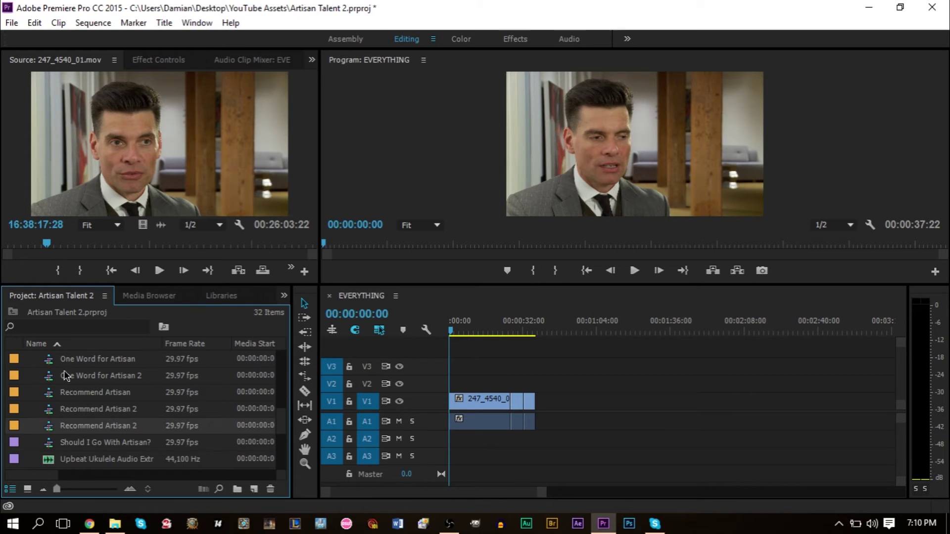
pyautogui.scroll(-6, 126, 421)
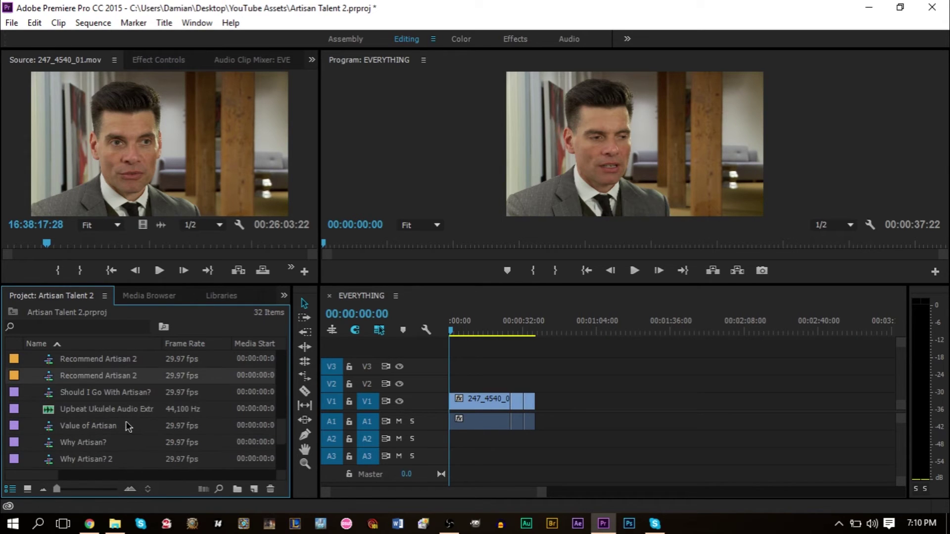
pyautogui.scroll(-4, 102, 397)
pyautogui.scroll(10, 114, 396)
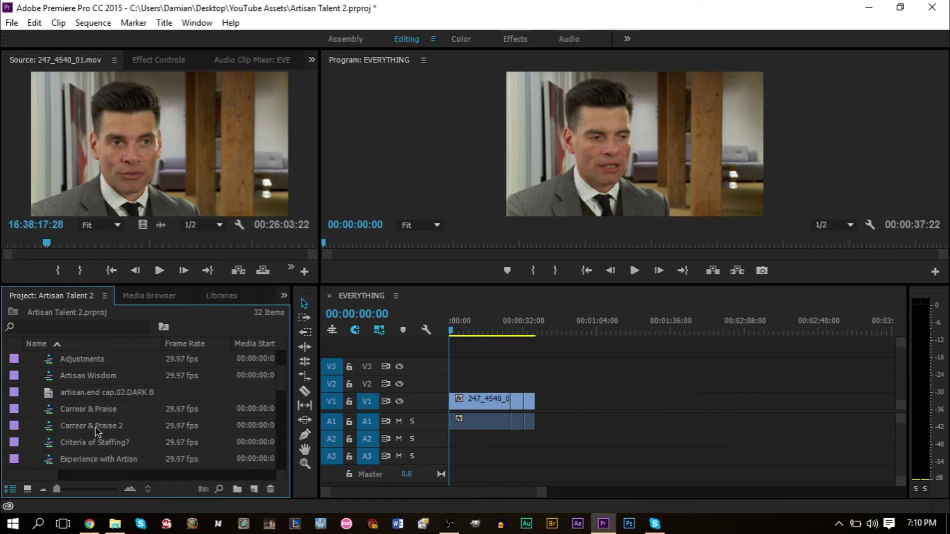
pyautogui.hotkey('ctrl', 's')
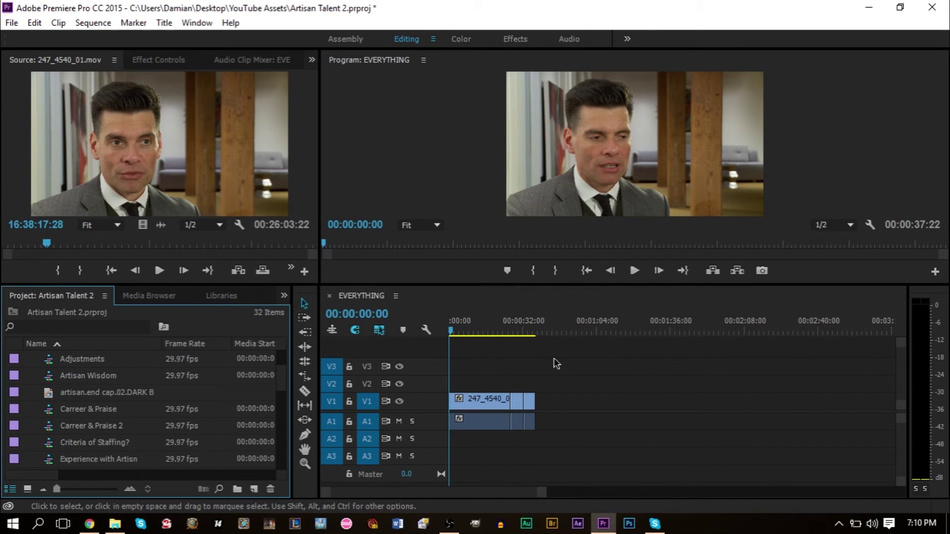
pyautogui.press('=')
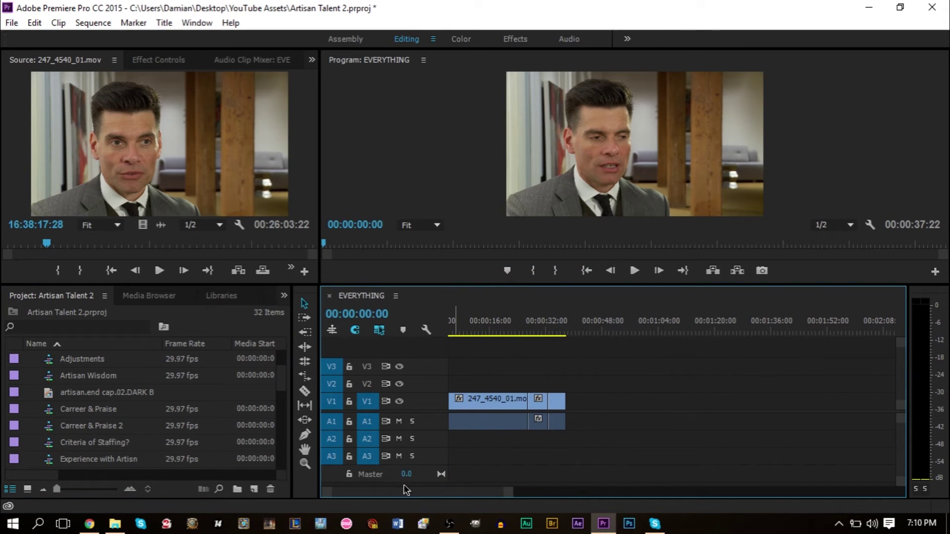
# With the playhead at 00:00:12:22, label the middle interview clip piece Caribbean
pyautogui.click(507, 403)
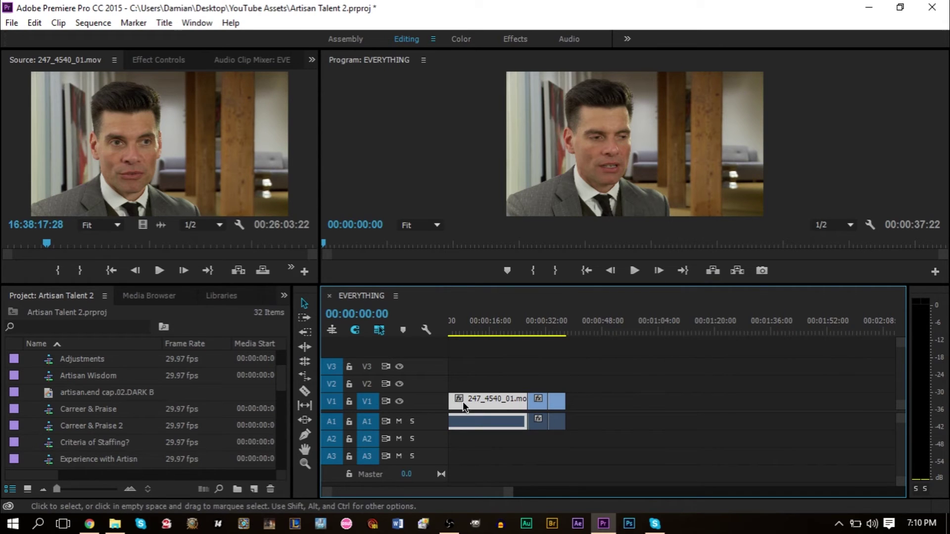
pyautogui.click(477, 331)
pyautogui.rightClick(496, 404)
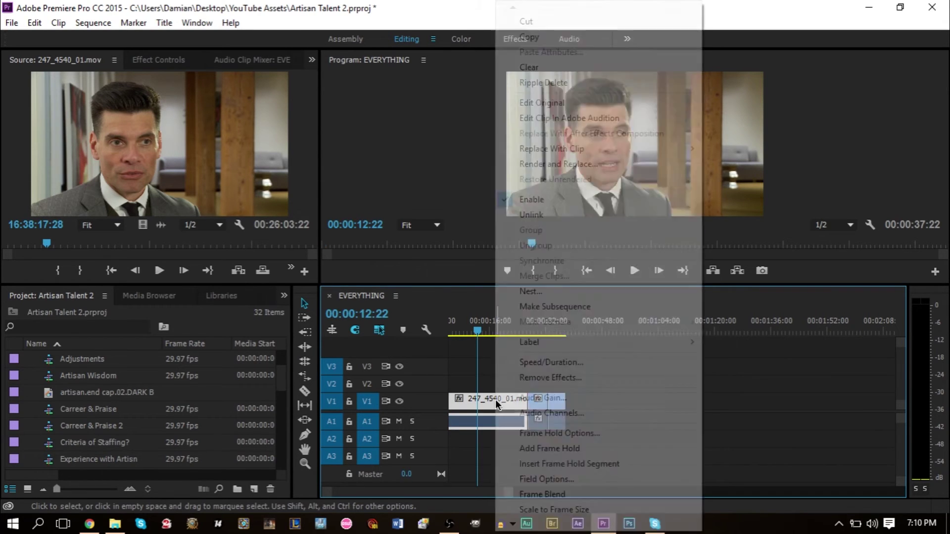
pyautogui.click(538, 407)
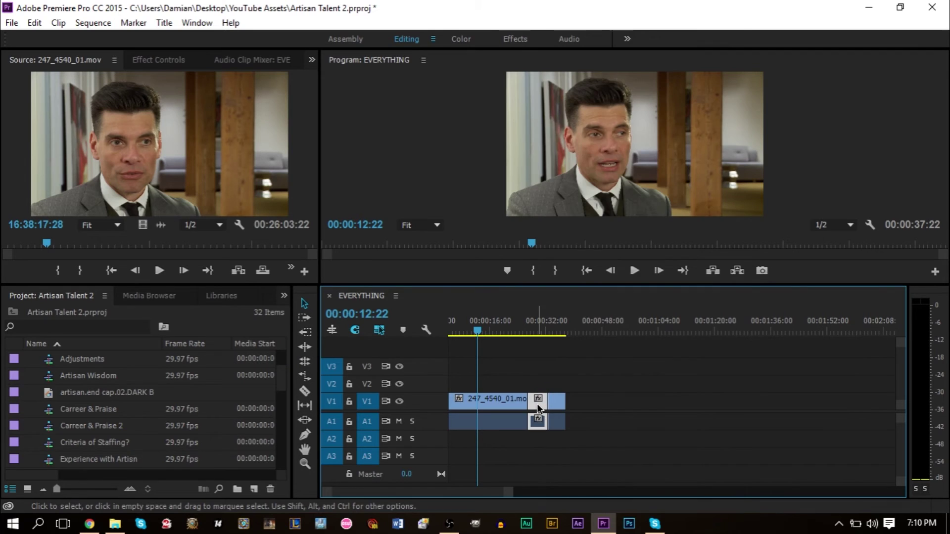
pyautogui.rightClick(537, 406)
pyautogui.moveTo(605, 349)
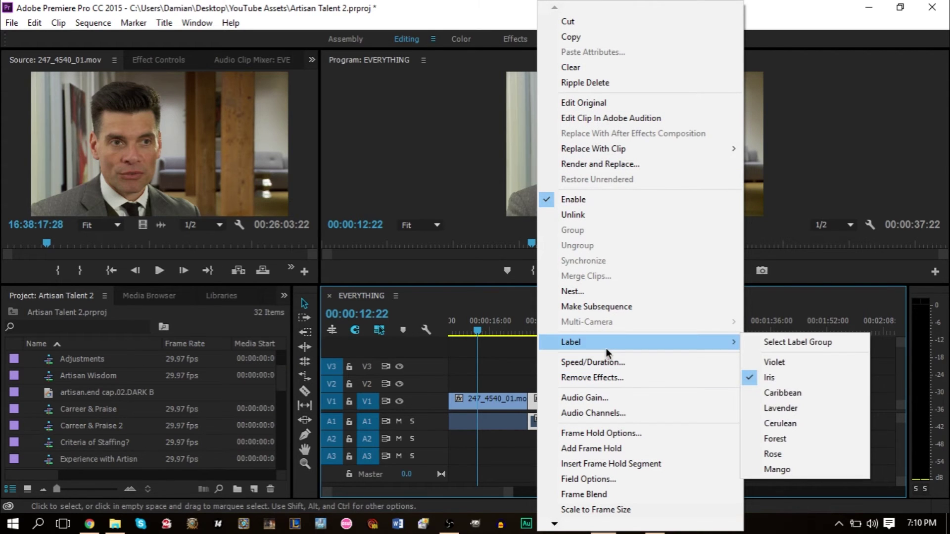
pyautogui.click(781, 393)
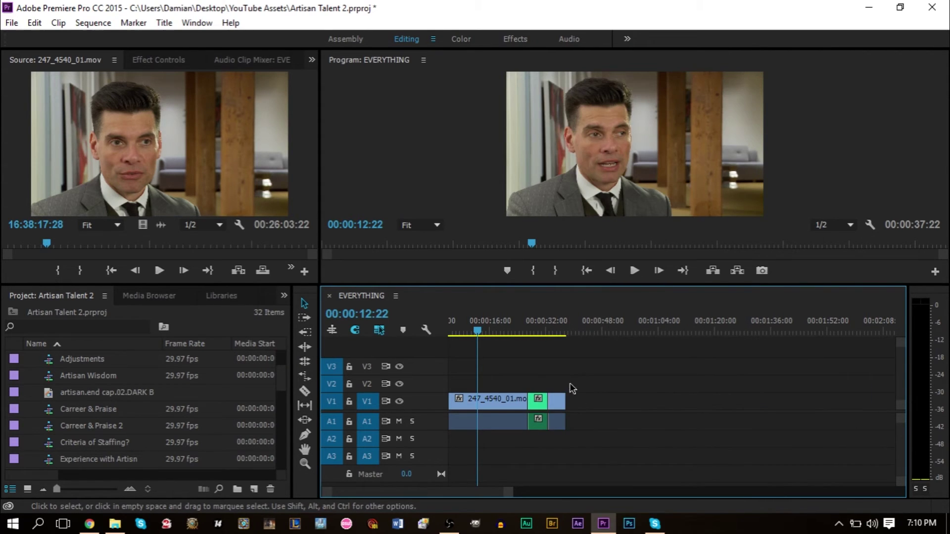
# Label the last clip piece Cerulean, correcting an accidental Caribbean label
pyautogui.rightClick(559, 399)
pyautogui.moveTo(616, 349)
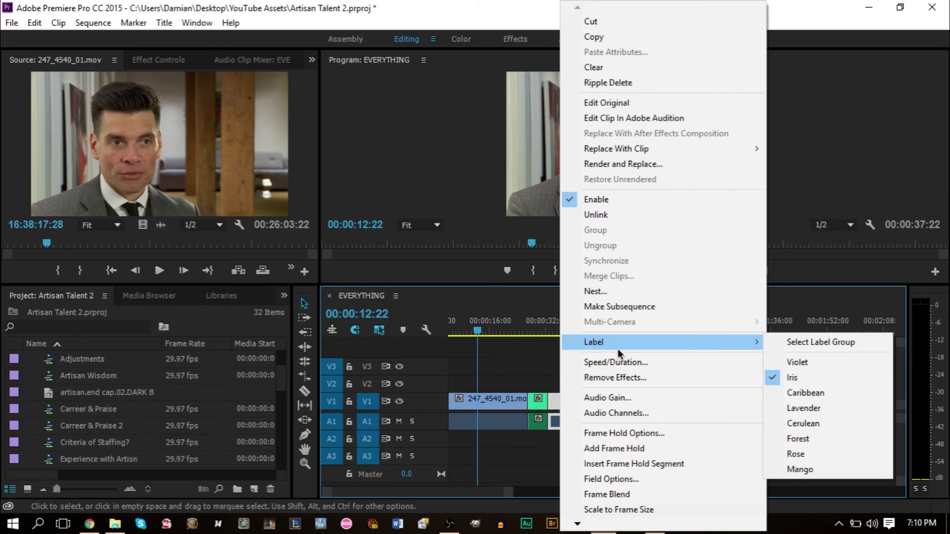
pyautogui.click(805, 393)
pyautogui.rightClick(560, 398)
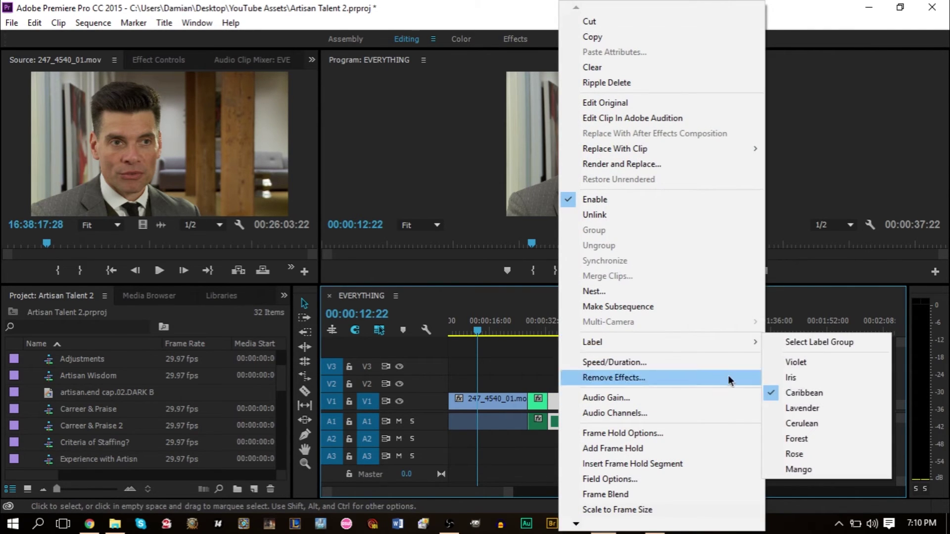
pyautogui.click(802, 423)
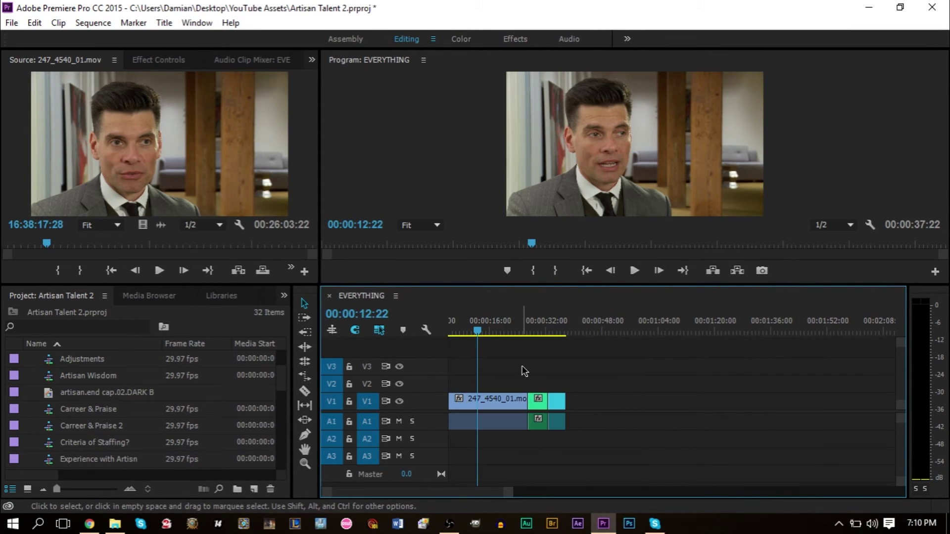
pyautogui.keyDown('alt'); pyautogui.scroll(4, 522, 375); pyautogui.keyUp('alt')
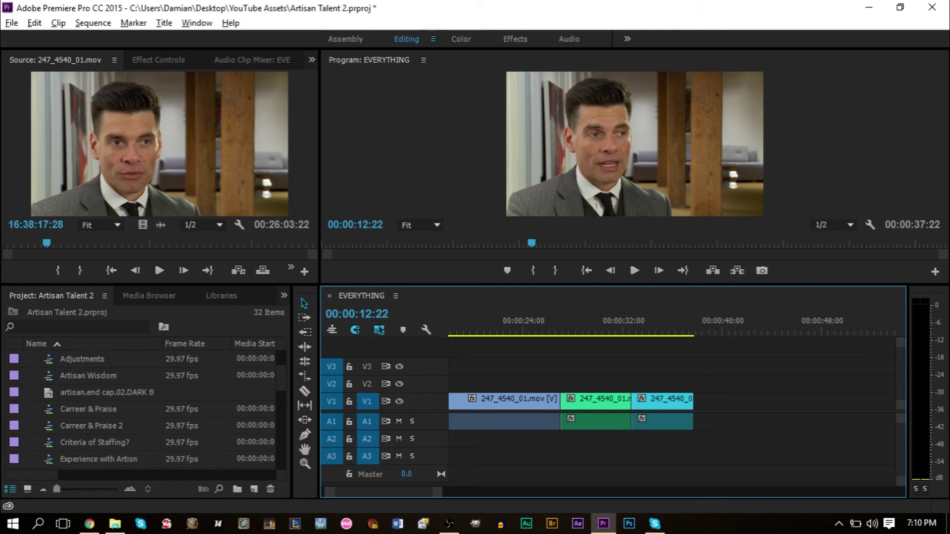
pyautogui.click(36, 25)
pyautogui.moveTo(93, 395)
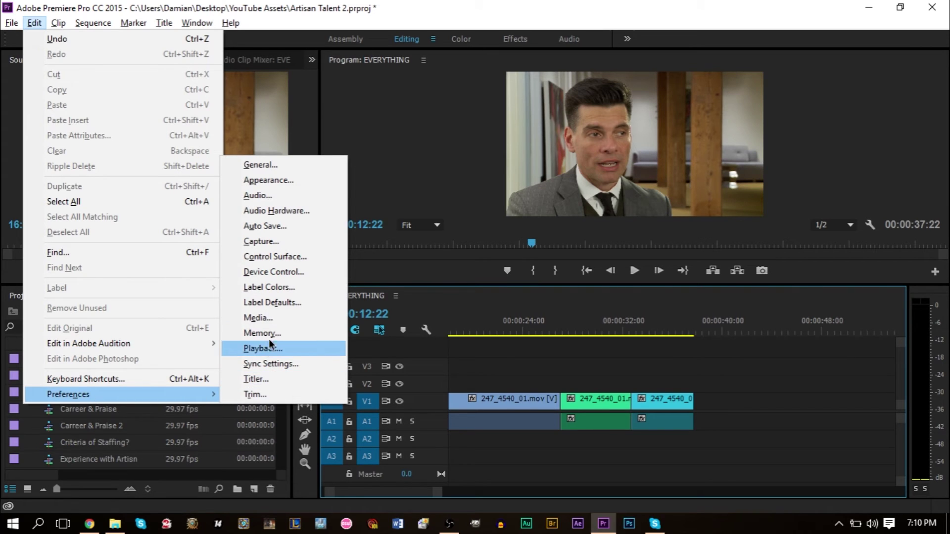
pyautogui.click(284, 290)
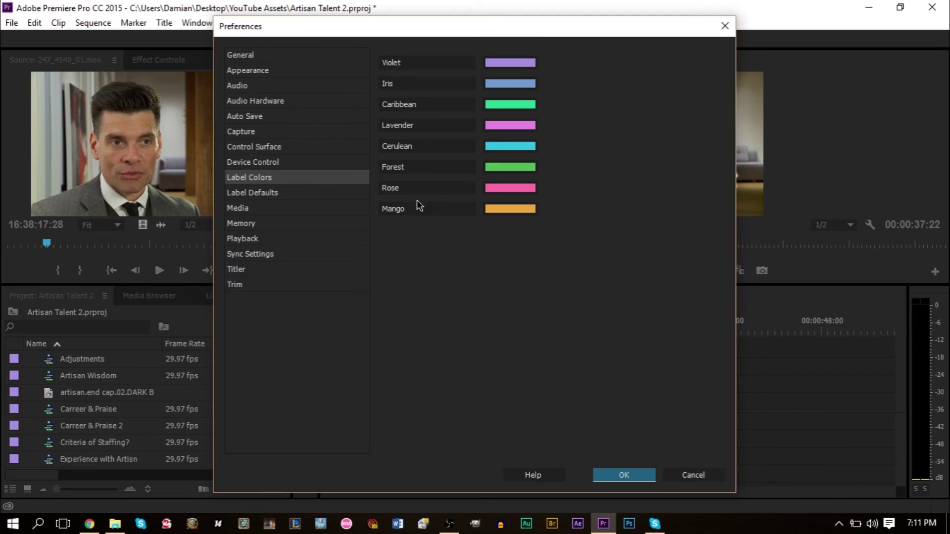
pyautogui.moveTo(384, 26); pyautogui.dragTo(545, 45)
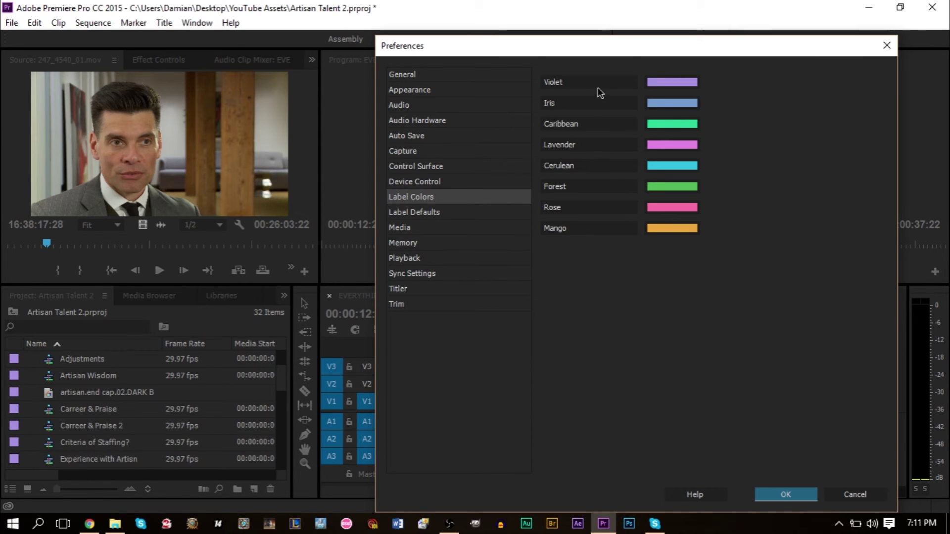
pyautogui.moveTo(597, 56); pyautogui.dragTo(477, 52)
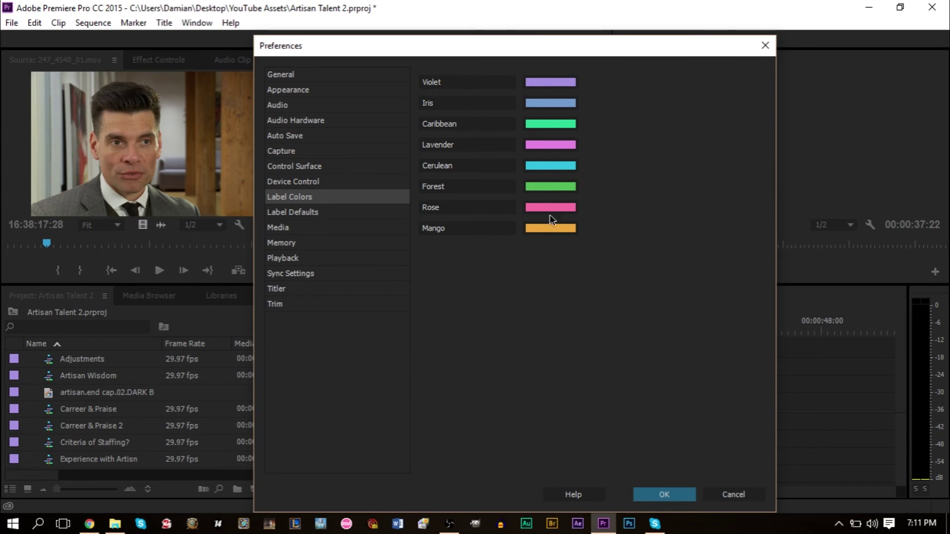
pyautogui.click(764, 45)
pyautogui.moveTo(507, 368); pyautogui.dragTo(681, 435)
pyautogui.click(104, 393)
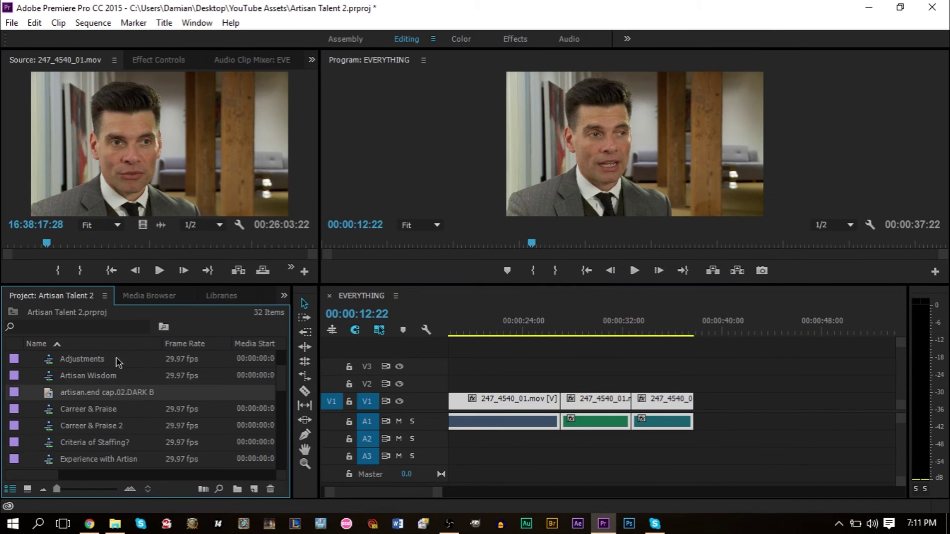
# Undock the Project panel into a floating window at the top-left, stretched taller
pyautogui.rightClick(75, 298)
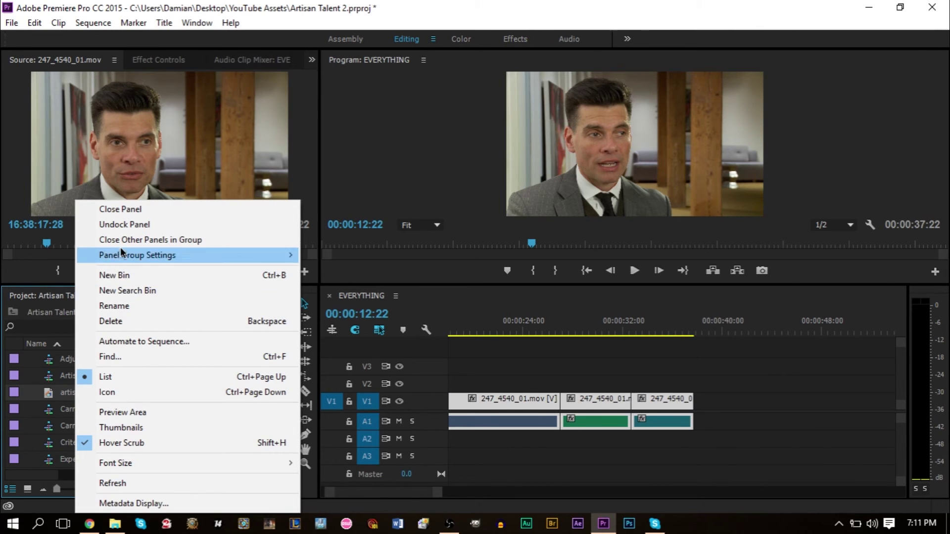
pyautogui.click(126, 225)
pyautogui.moveTo(121, 264); pyautogui.dragTo(131, 38)
pyautogui.moveTo(161, 260); pyautogui.dragTo(159, 529)
# Add Criteria of Staffing? to the end of the timeline
pyautogui.scroll(-3, 161, 310)
pyautogui.scroll(5, 161, 310)
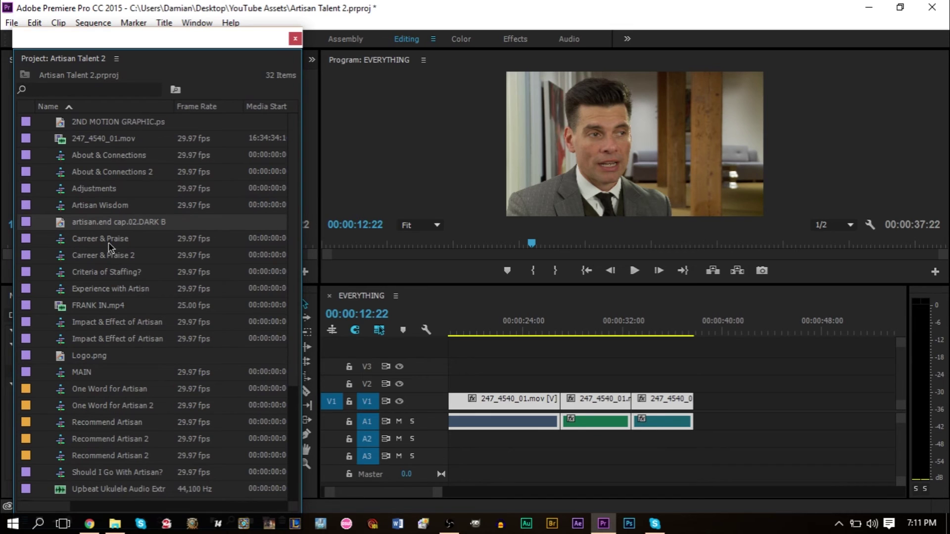
pyautogui.moveTo(98, 267); pyautogui.dragTo(685, 409)
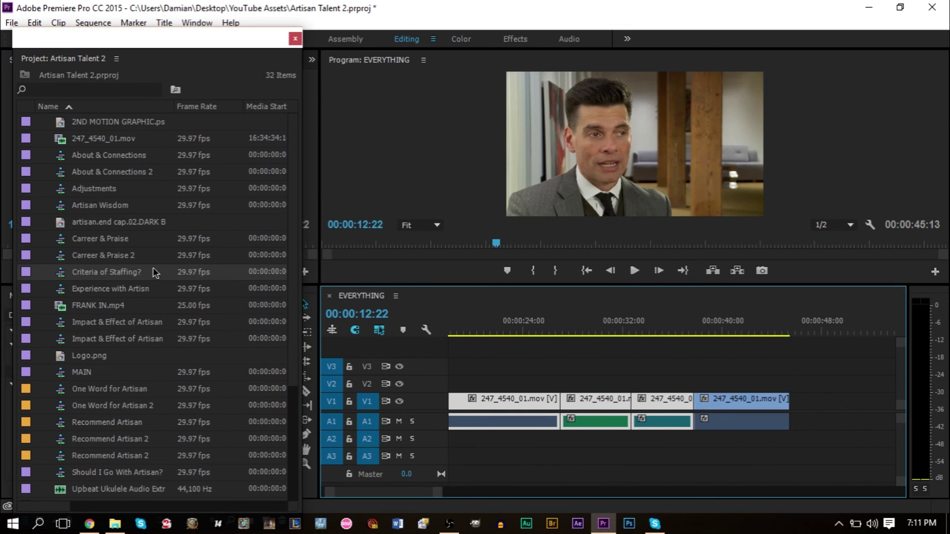
# Label Criteria of Staffing? Mango, replacing a mistaken Rose label
pyautogui.rightClick(105, 272)
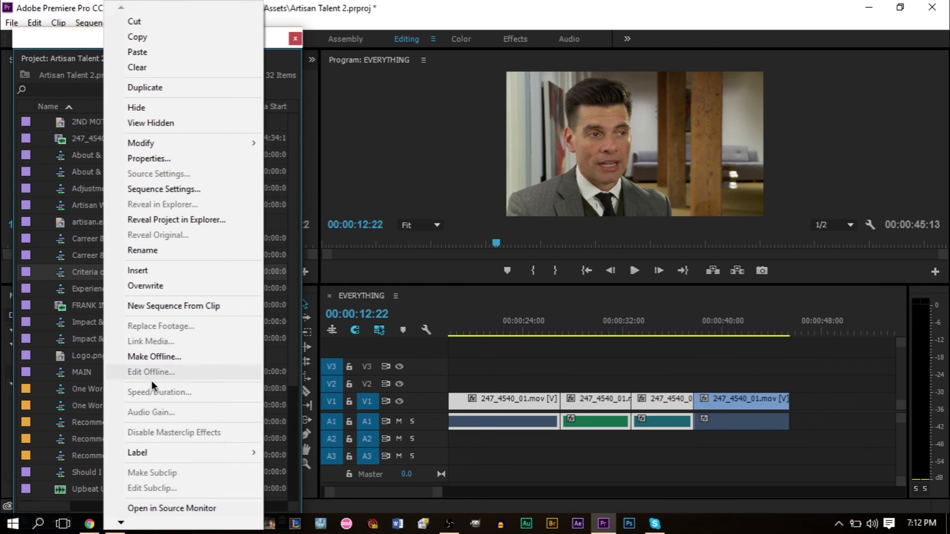
pyautogui.moveTo(168, 452)
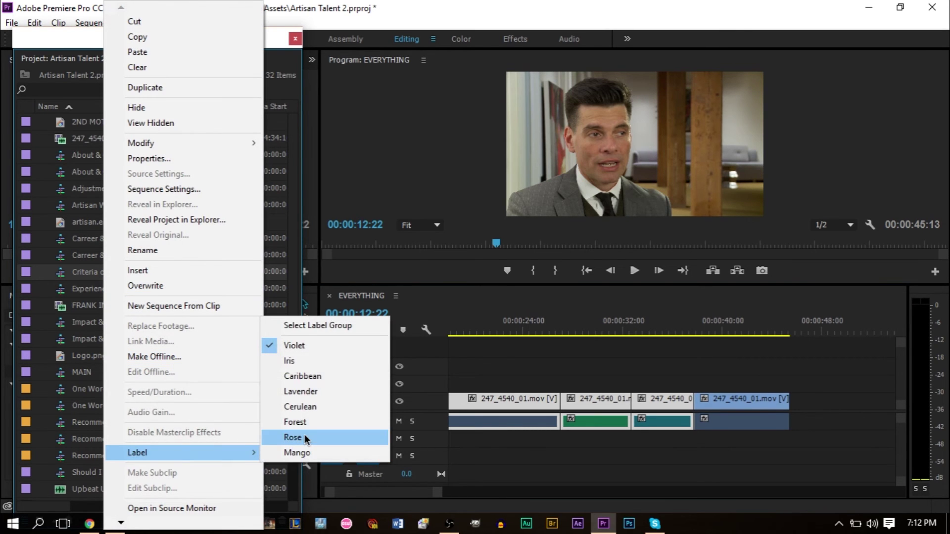
pyautogui.click(366, 438)
pyautogui.rightClick(96, 272)
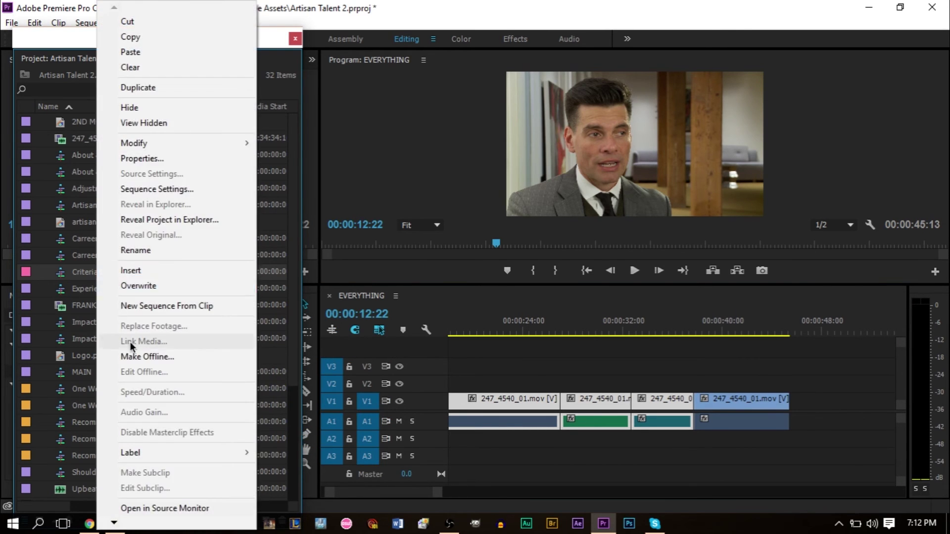
pyautogui.moveTo(144, 453)
pyautogui.click(270, 455)
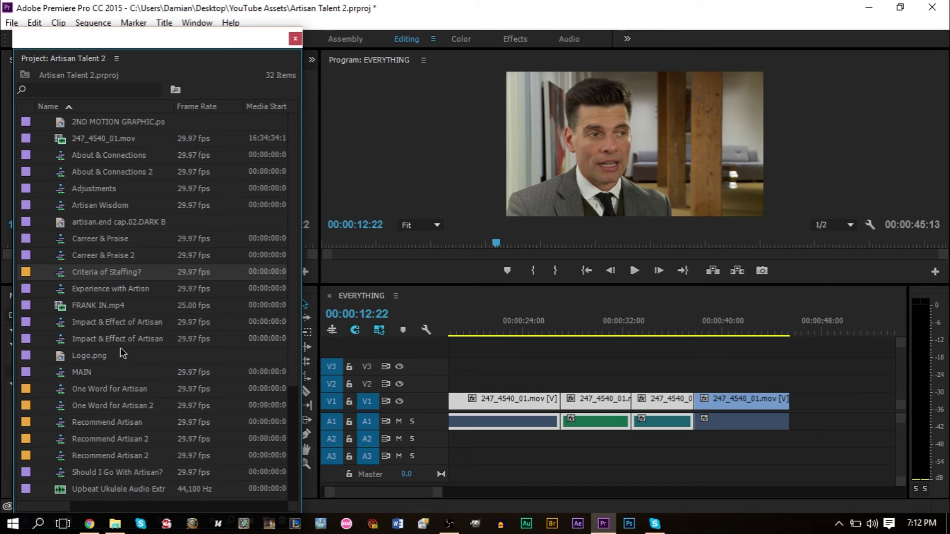
# Label the second Recommend Artisan 2 and Recommend Artisan Rose
pyautogui.click(90, 441)
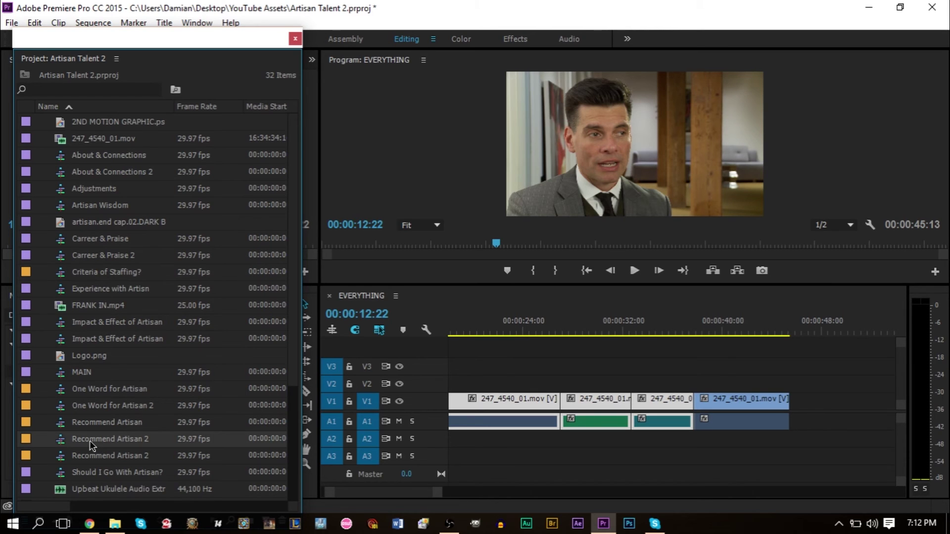
pyautogui.rightClick(88, 454)
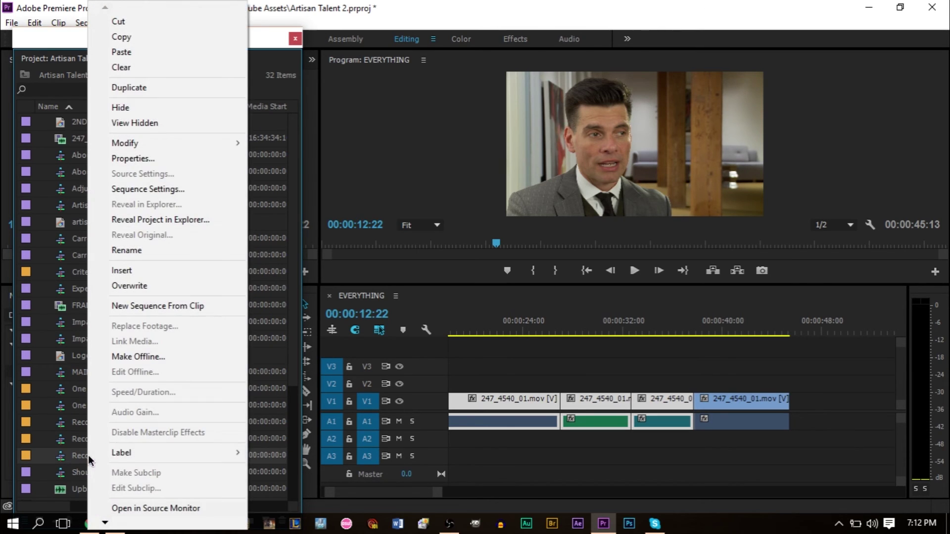
pyautogui.moveTo(122, 450)
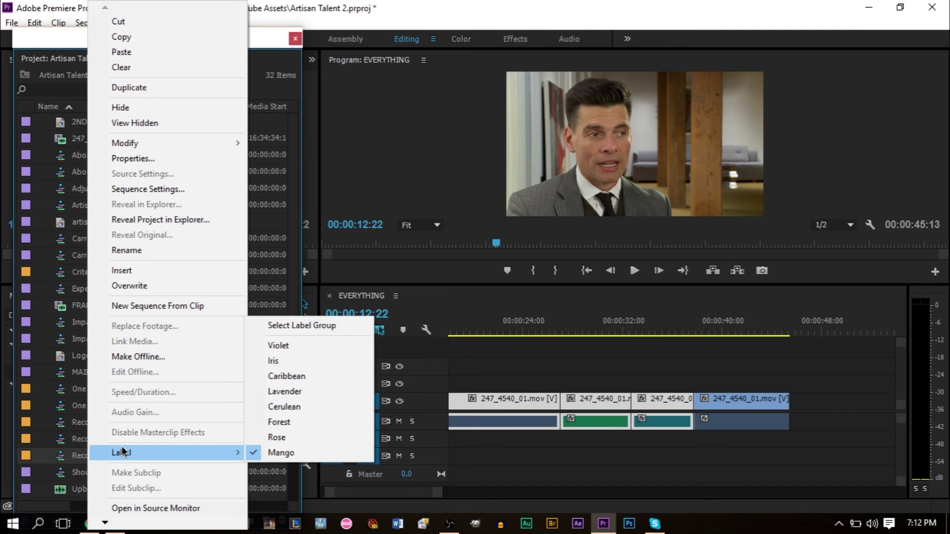
pyautogui.click(270, 439)
pyautogui.rightClick(90, 424)
pyautogui.moveTo(121, 453)
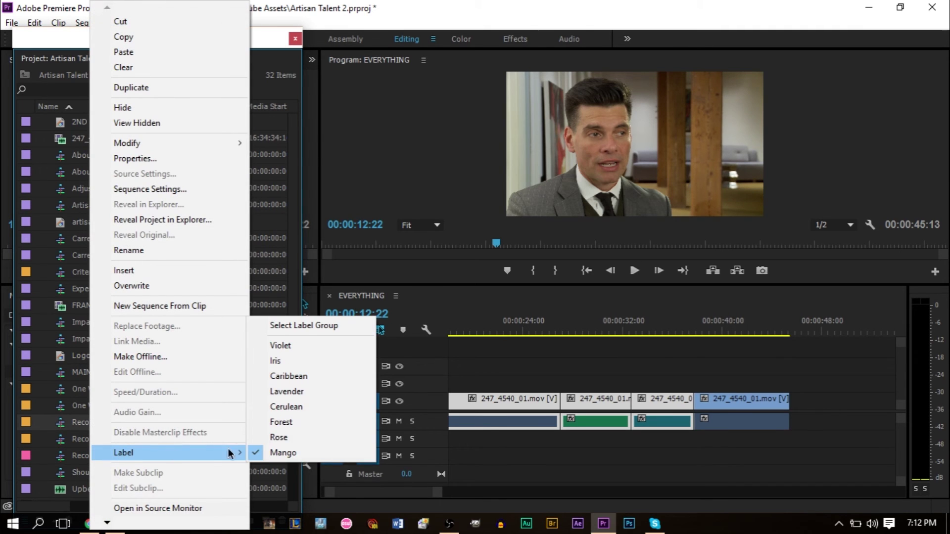
pyautogui.click(289, 437)
# Select the first Recommend Artisan 2 sequence and review the project list
pyautogui.click(95, 444)
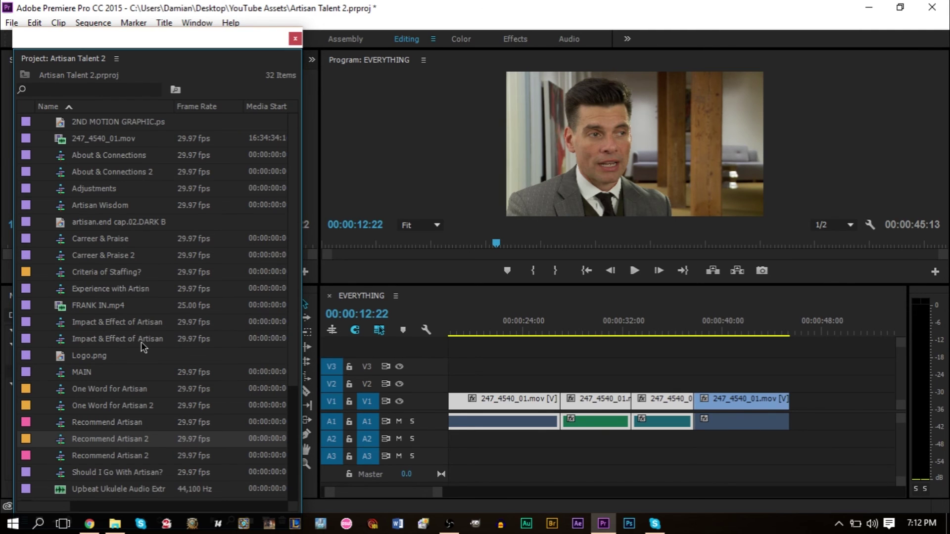
pyautogui.moveTo(141, 343)
pyautogui.scroll(-3, 141, 343)
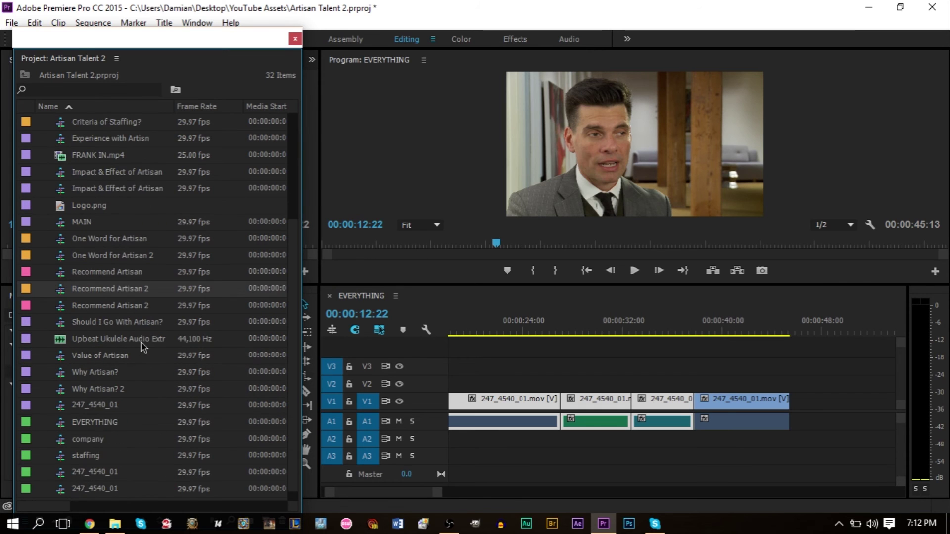
pyautogui.scroll(3, 141, 342)
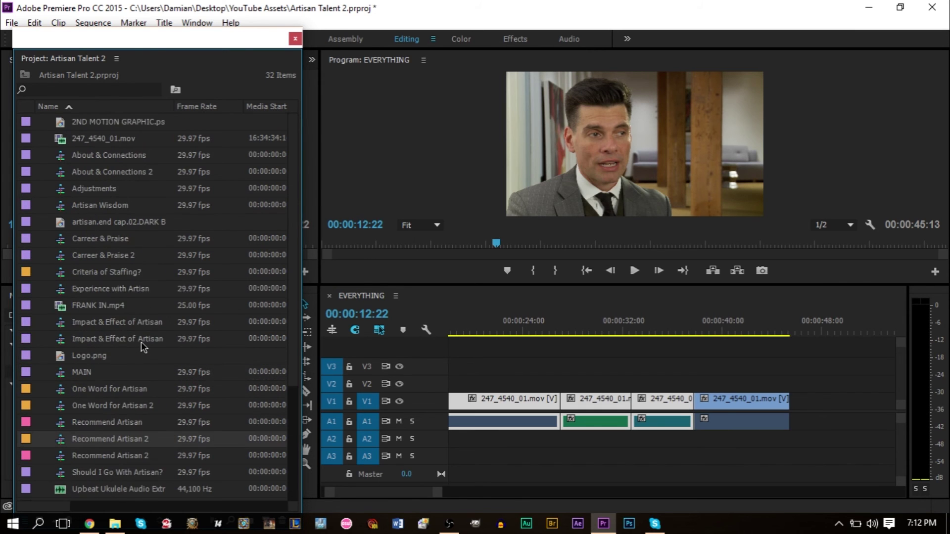